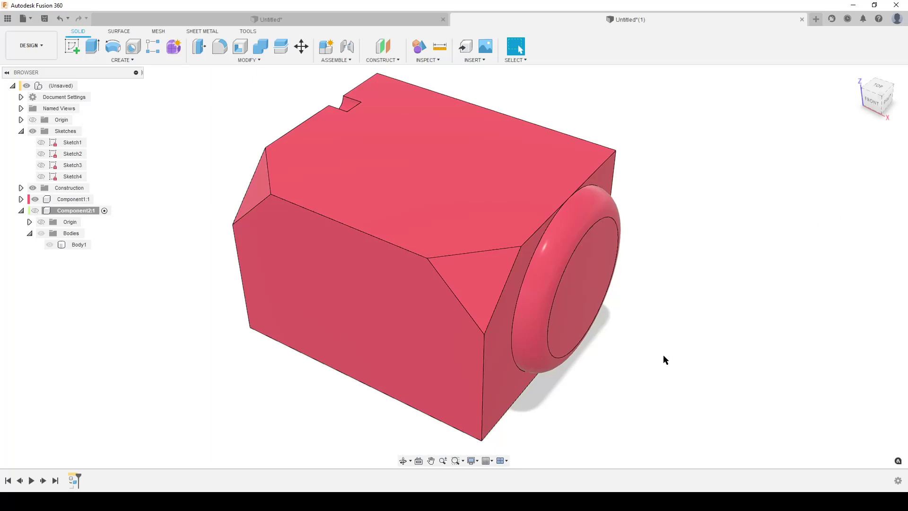
Orbit around the red box to inspect its cut corner from several angles
mouse_move(658, 360)
shift+middle_down()
mouse_move(741, 340)
mouse_move(719, 355)
mouse_move(651, 356)
shift+middle_up()
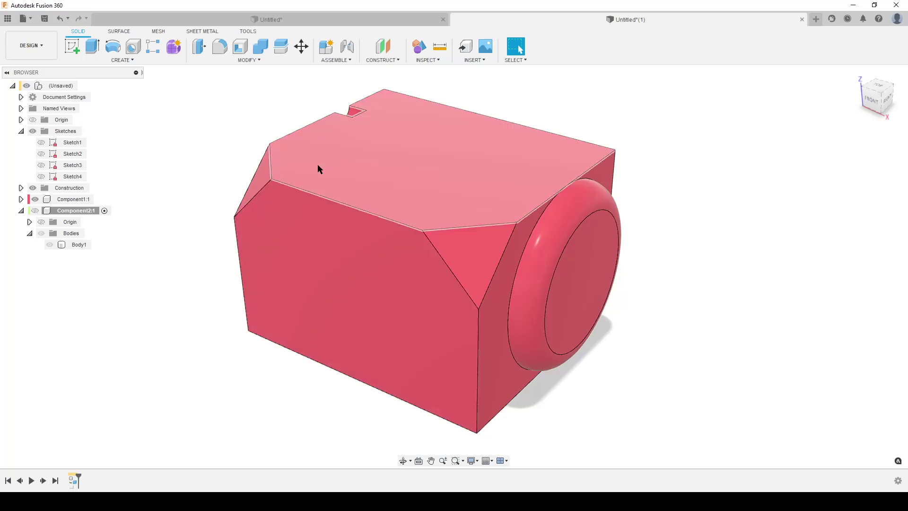
mouse_move(690, 339)
shift+middle_down()
mouse_move(753, 345)
mouse_move(691, 336)
shift+middle_up()
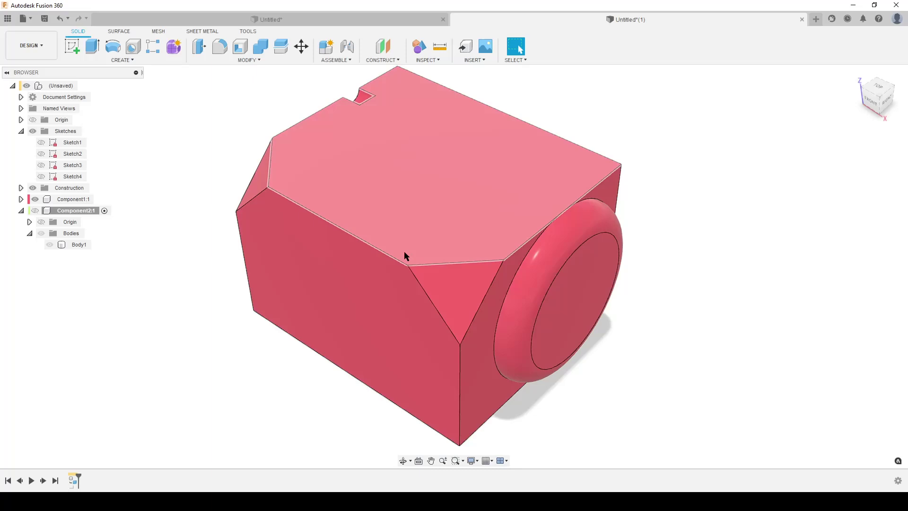
shift+middle_drag(404, 256, 596, 345)
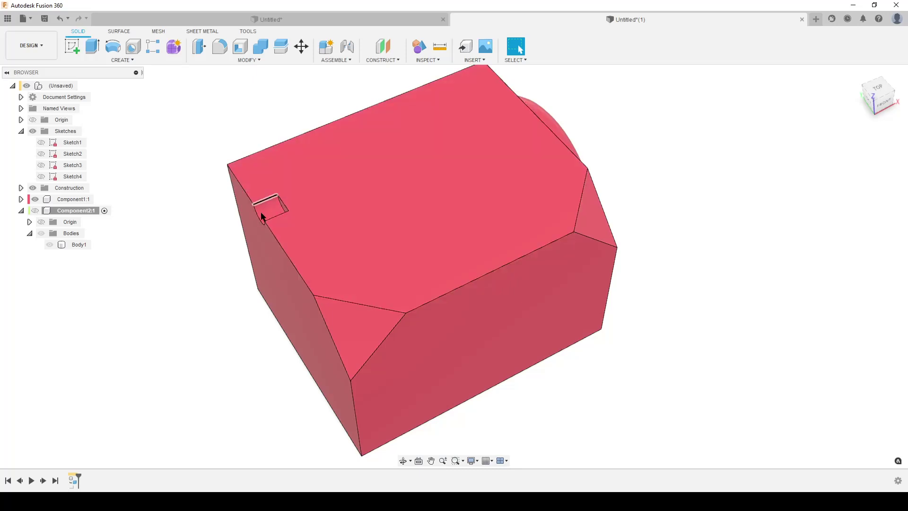
shift+middle_drag(262, 218, 651, 229)
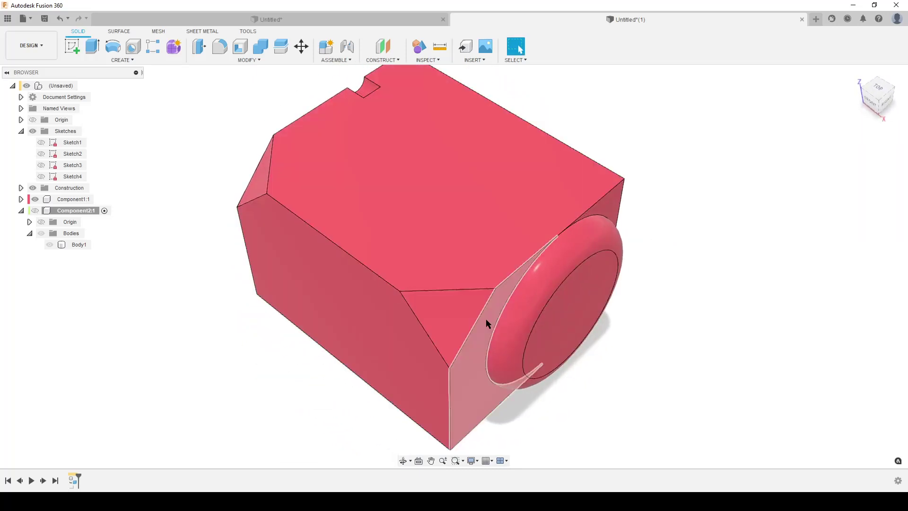
shift+middle_drag(719, 294, 359, 330)
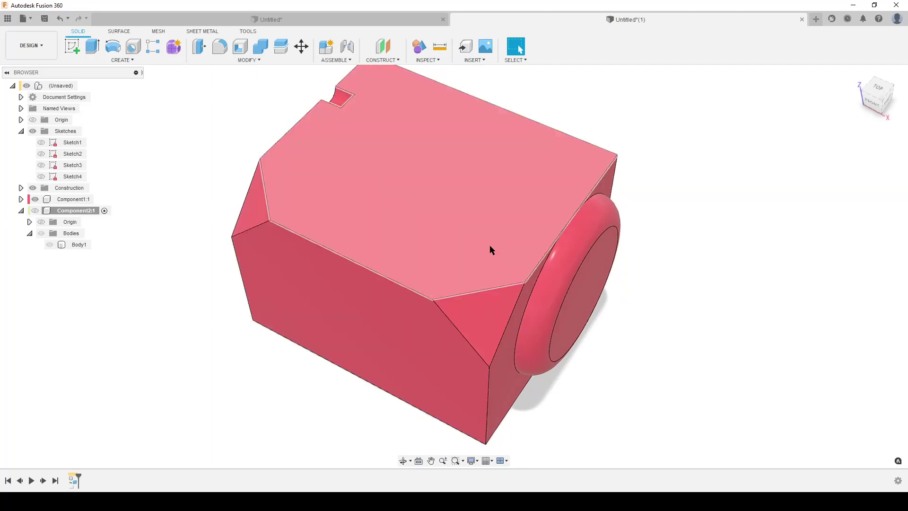
Measure the red facet edge at 16,9706 mm, then hide Component1:1 and show Component2:1
click(442, 46)
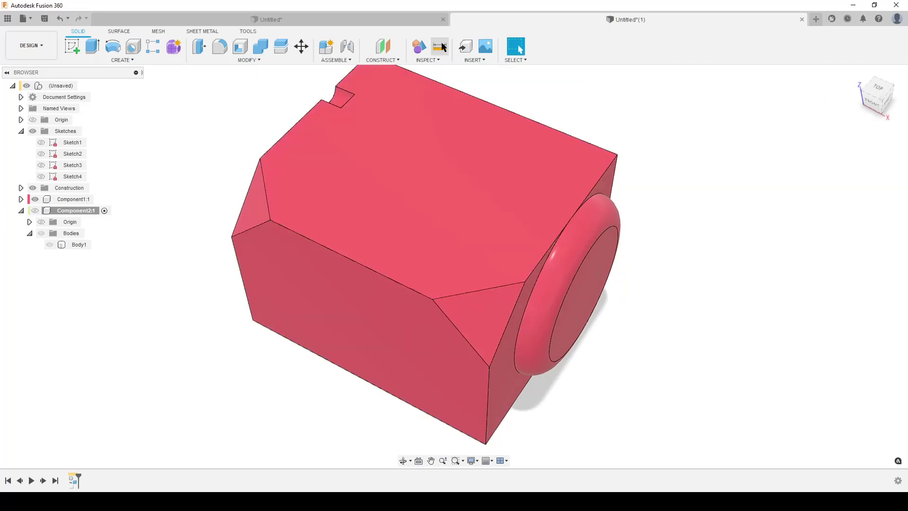
click(490, 369)
click(433, 301)
shift+middle_drag(467, 365, 486, 369)
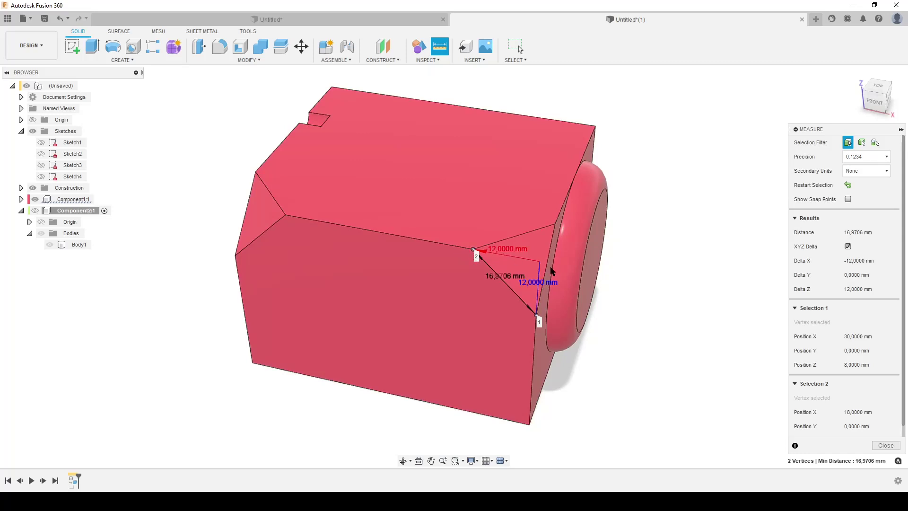
click(898, 446)
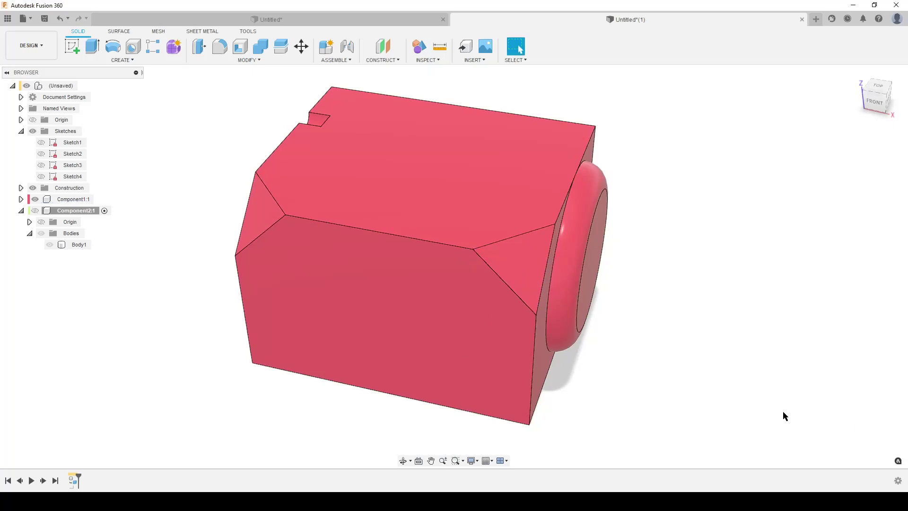
click(35, 210)
click(35, 199)
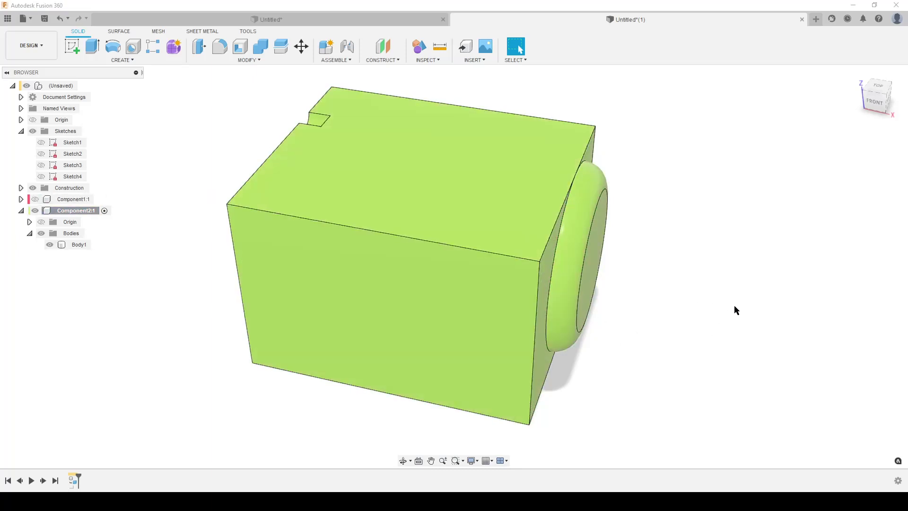
Chamfer the two top edges and vertical edge at the front corner with a 12/2 mm distance
shift+middle_drag(716, 318, 704, 310)
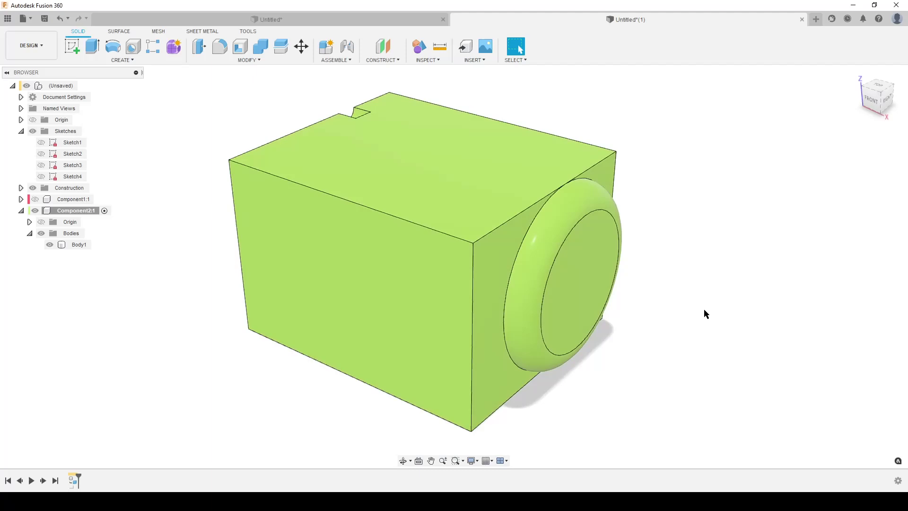
text(sch)
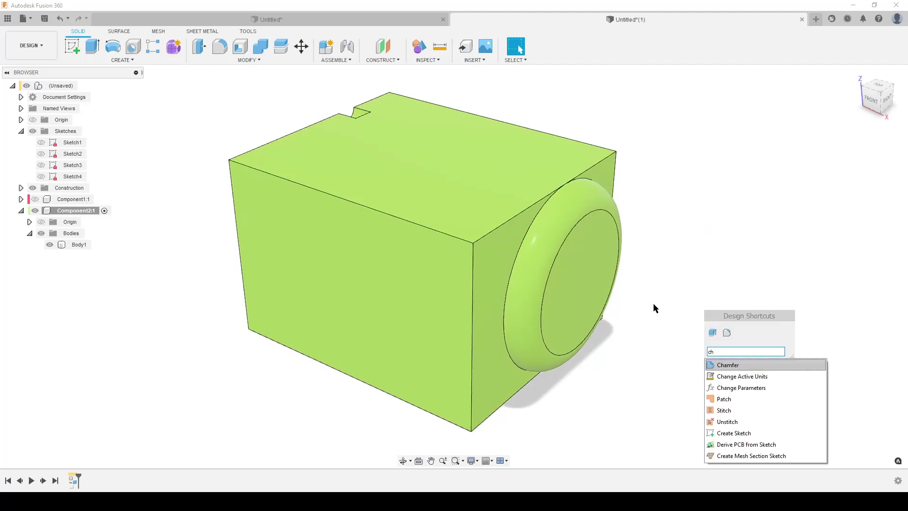
click(733, 365)
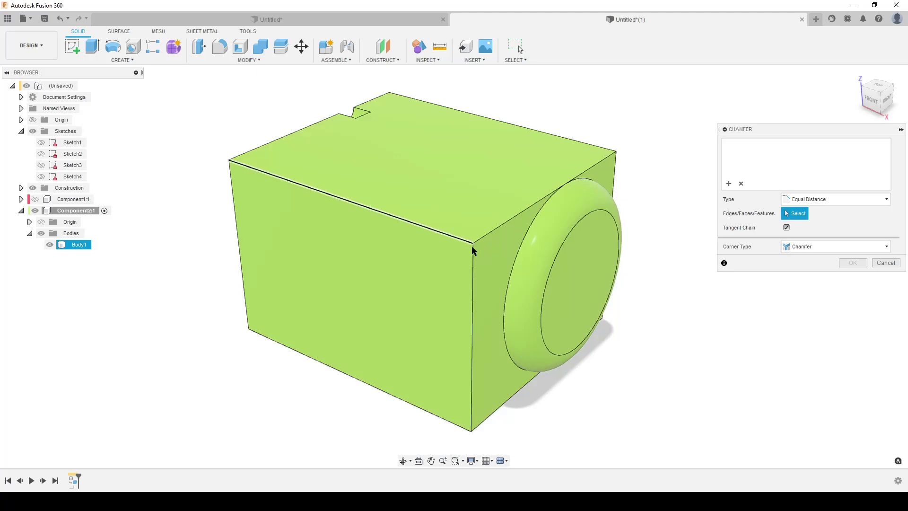
click(495, 235)
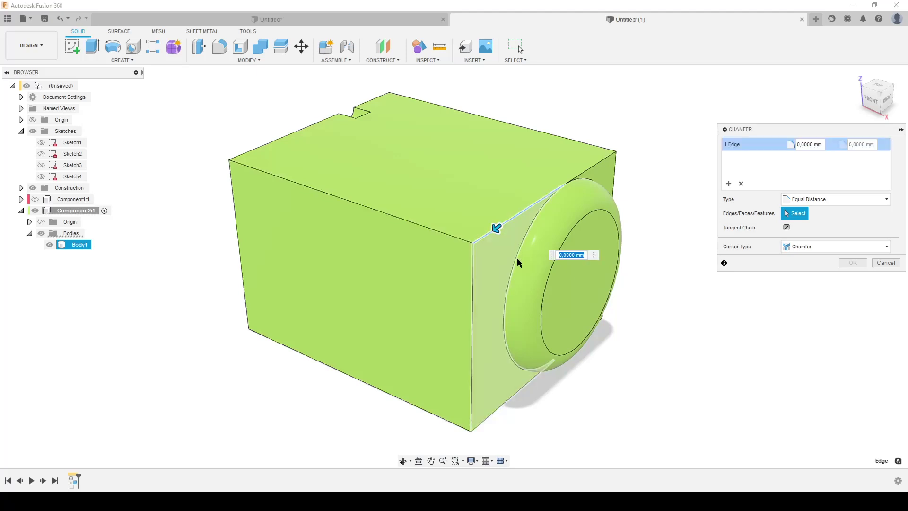
click(472, 279)
click(427, 228)
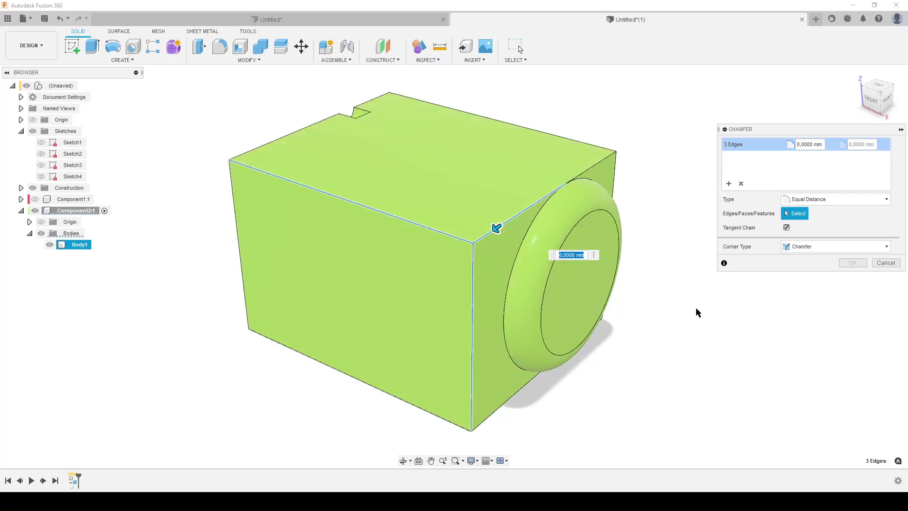
text(12/2)
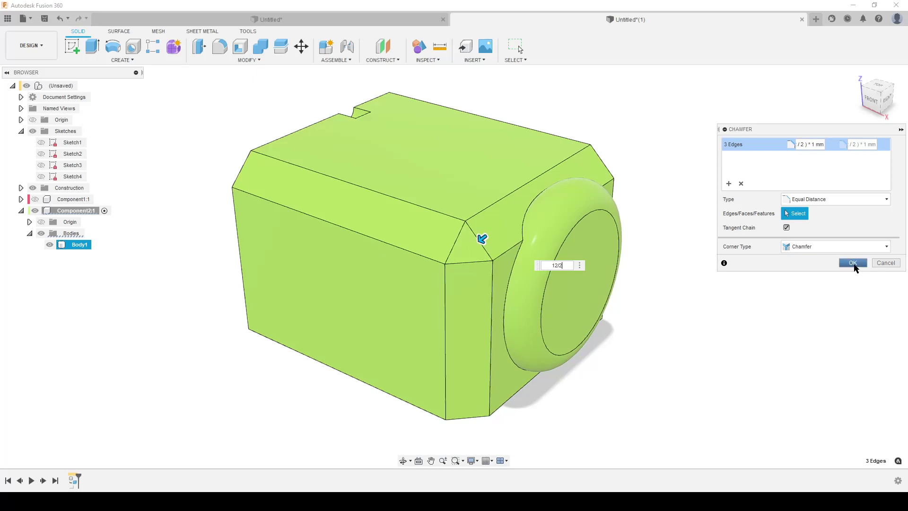
click(853, 263)
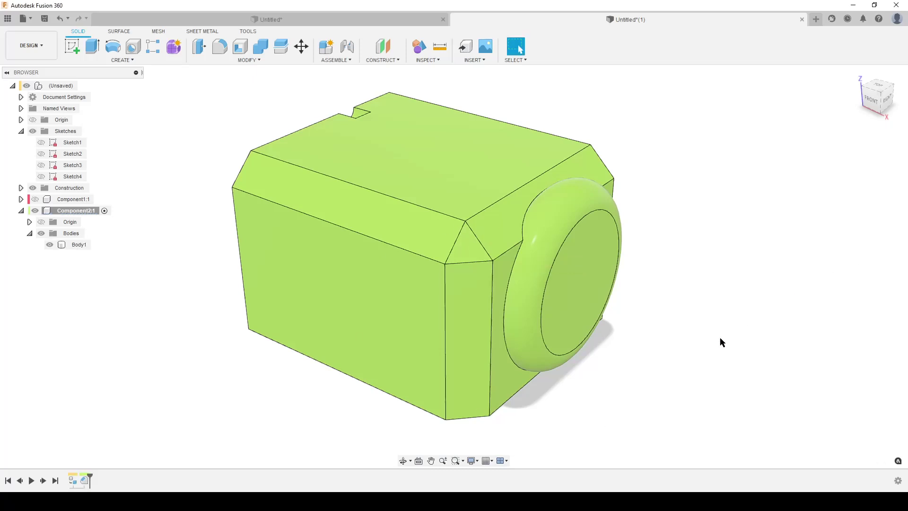
Delete the three chamfer faces at the corner
click(503, 218)
ctrl+click(469, 304)
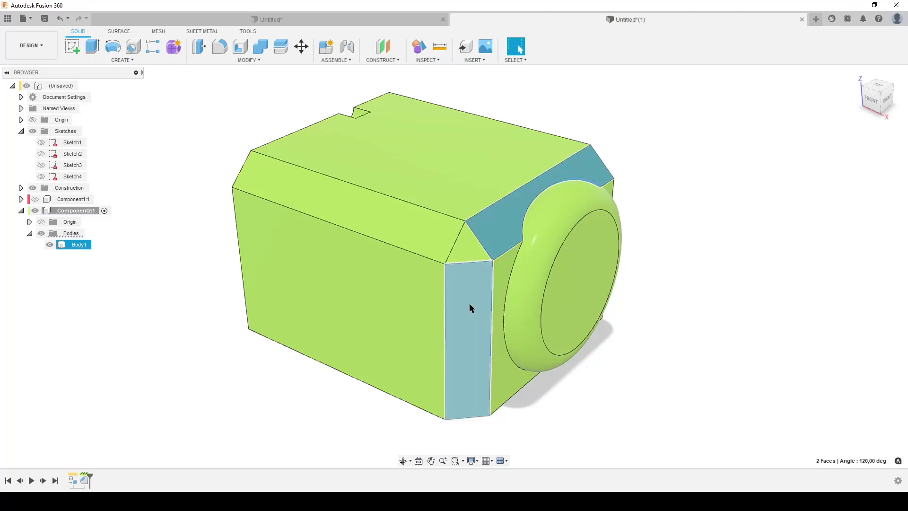
ctrl+click(395, 219)
right_click(395, 219)
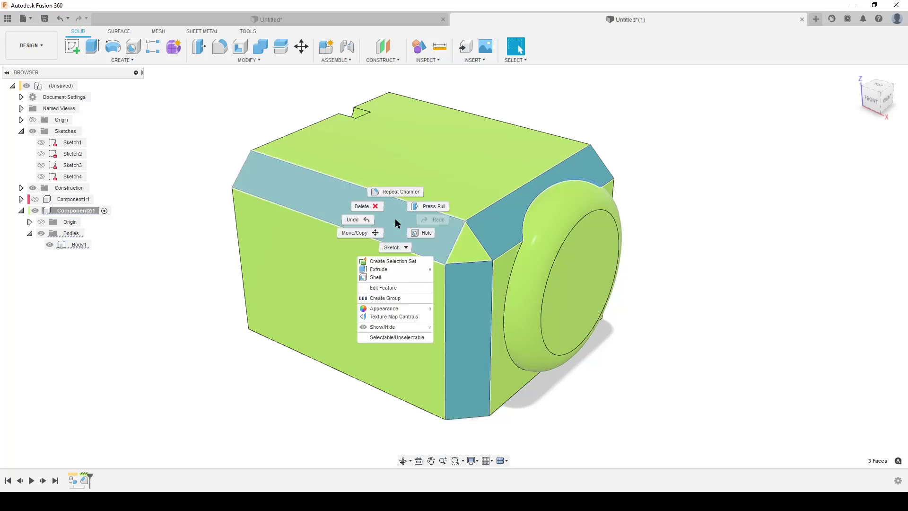
click(364, 205)
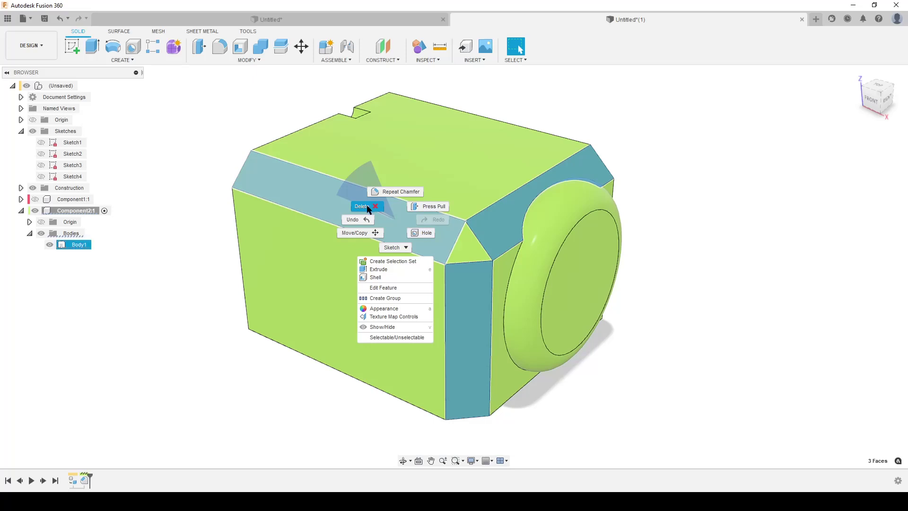
Measure the corner facet edge between its two vertices: 16,9706 mm
mouse_move(622, 393)
shift+middle_down()
mouse_move(650, 385)
mouse_move(625, 388)
shift+middle_up()
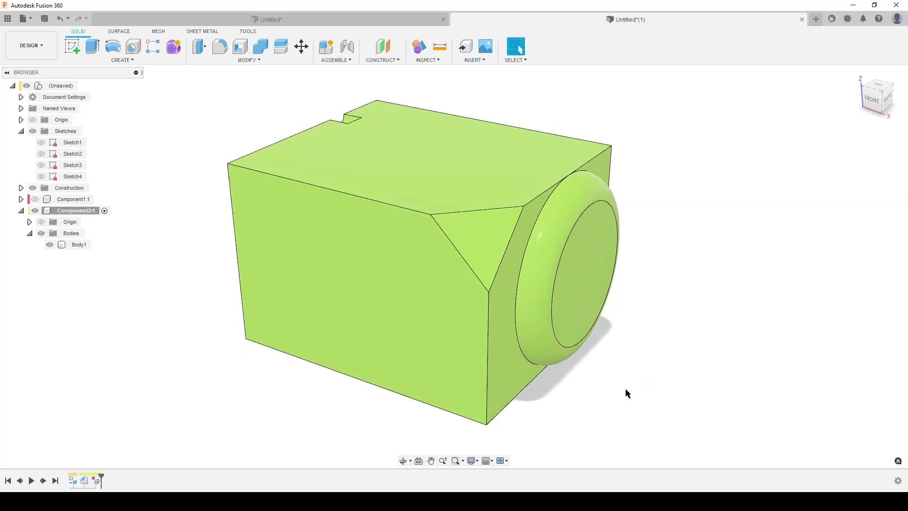
click(439, 45)
click(489, 291)
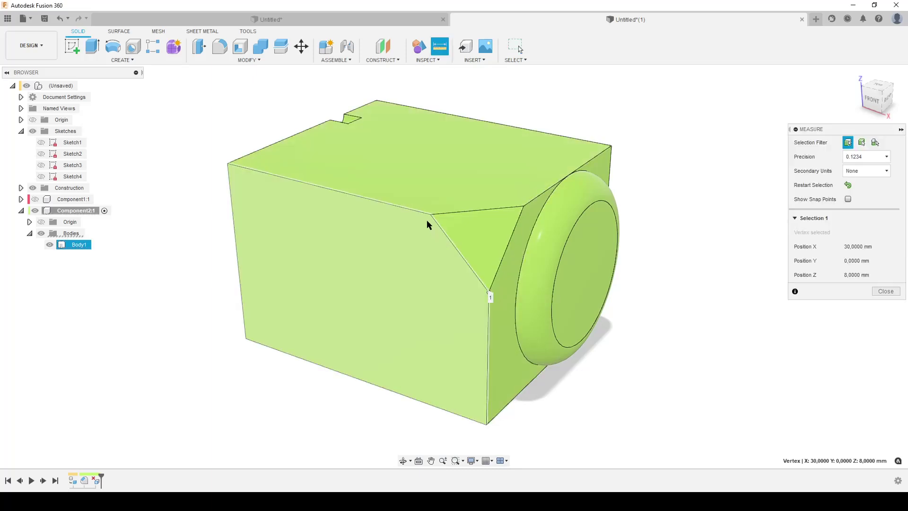
click(430, 215)
shift+middle_drag(619, 331, 654, 428)
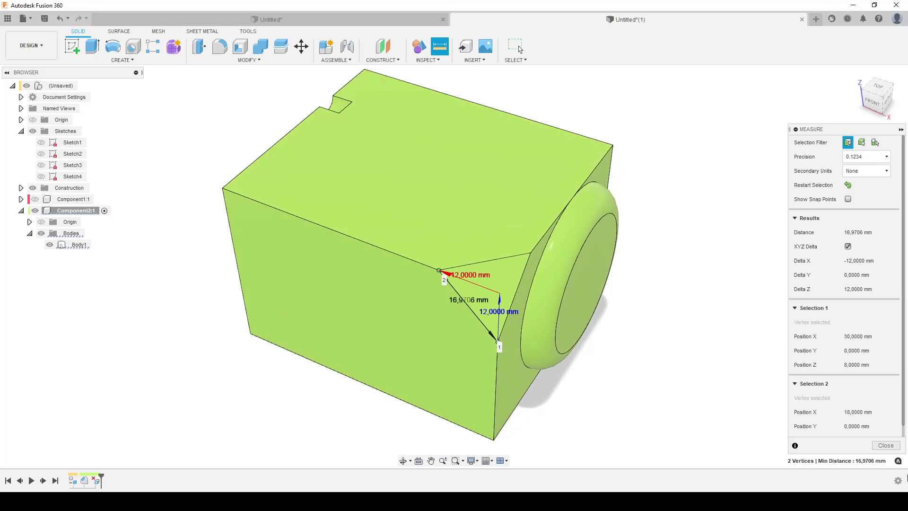
click(885, 446)
Try a 12 mm chamfer on the notched front top edge, cancel it, and view the faceted corner
shift+middle_drag(217, 311, 293, 311)
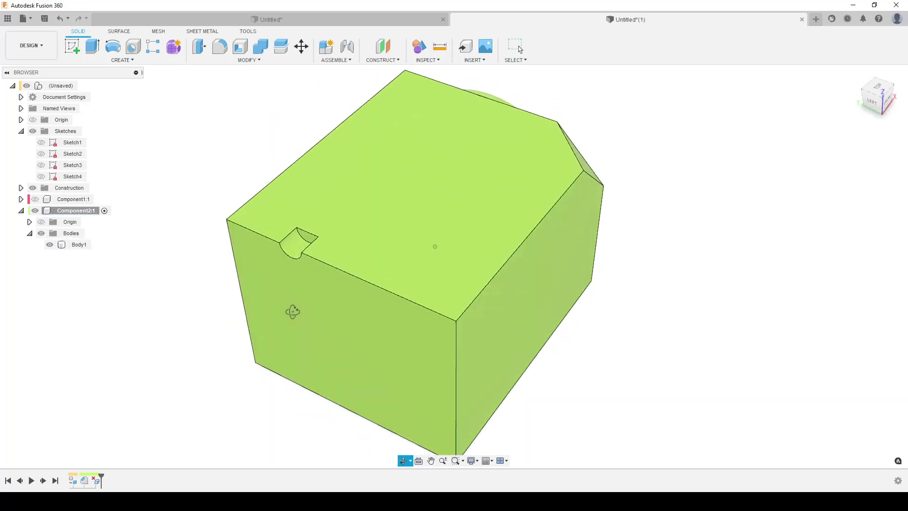
middle_drag(671, 327, 636, 289)
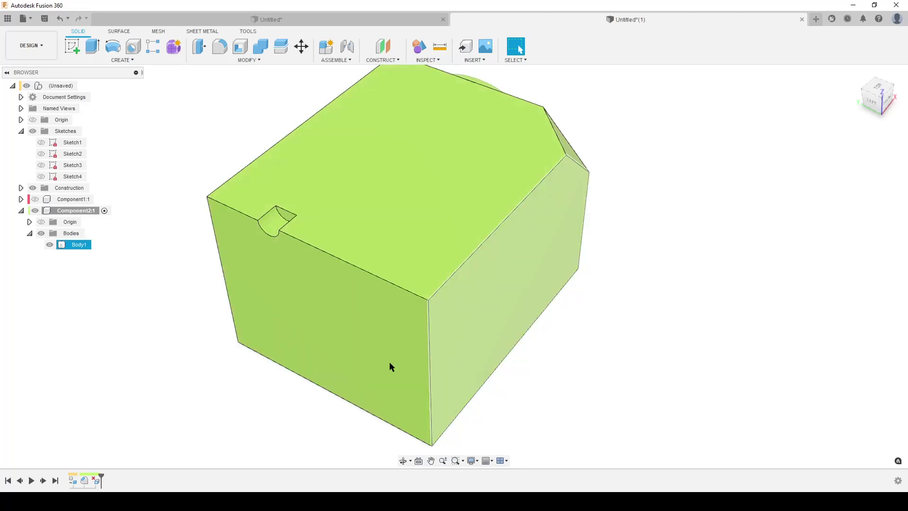
click(756, 336)
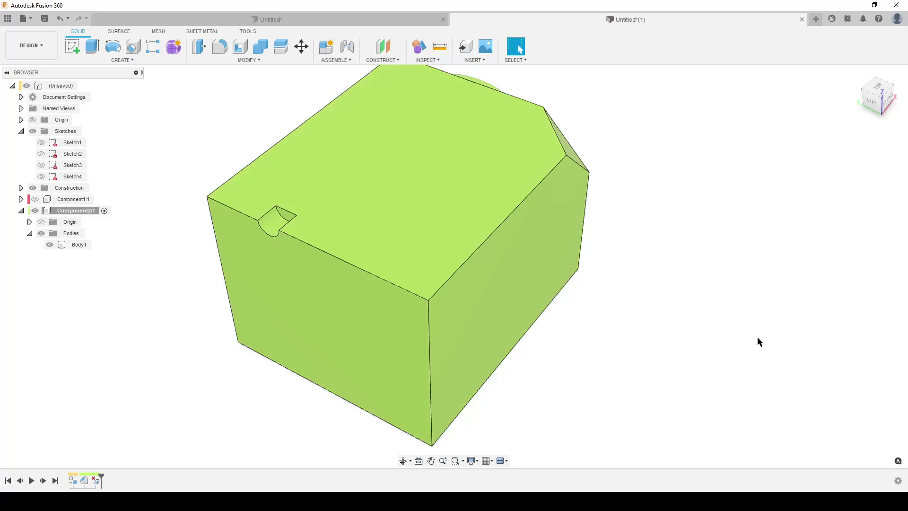
text(s)
text(ch)
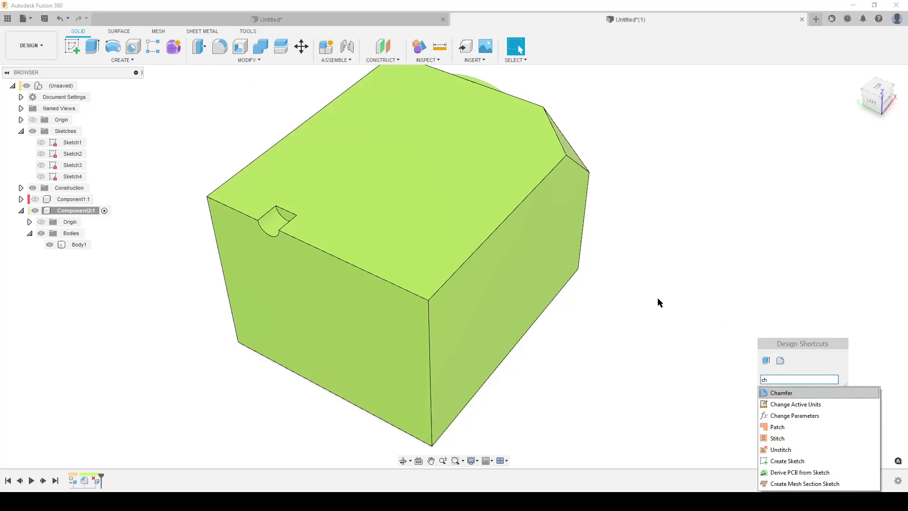
click(777, 392)
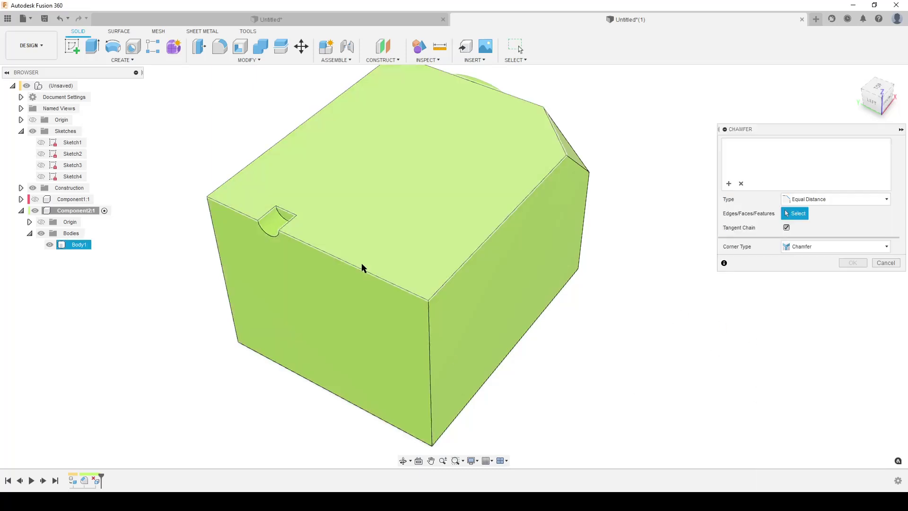
click(361, 268)
text(12/2)
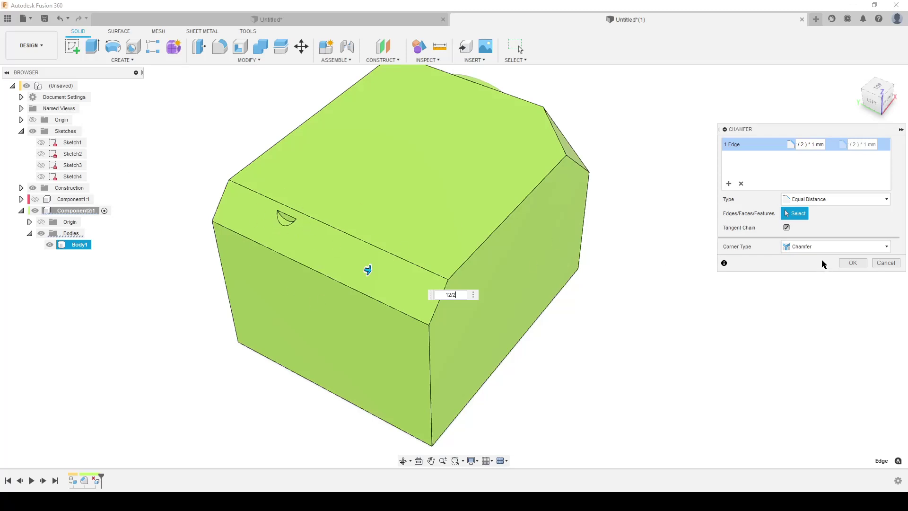
click(885, 263)
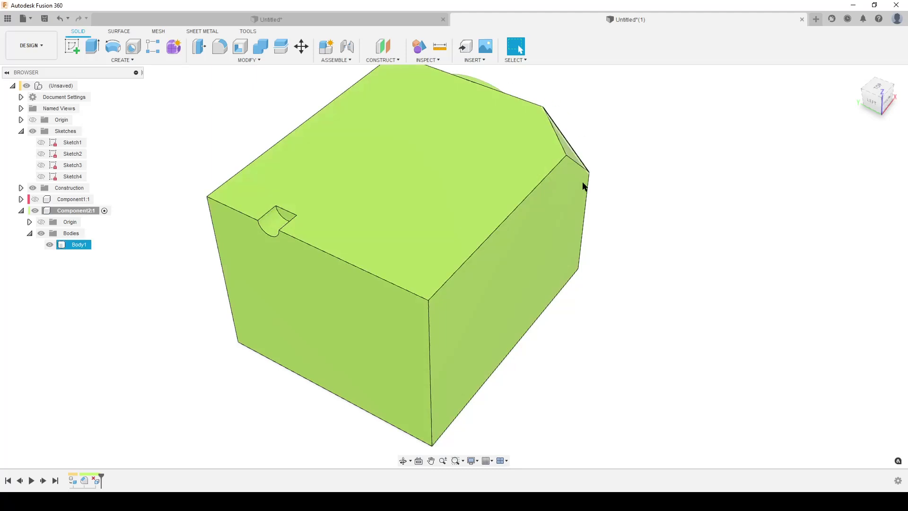
click(690, 208)
shift+middle_drag(690, 208, 623, 197)
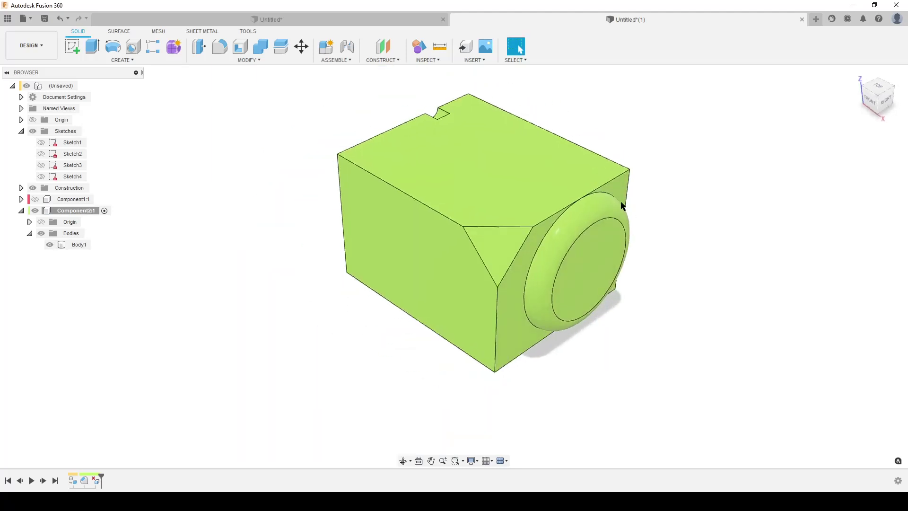
Tilt the view to the lower-left, then start and cancel a Tangent Plane
click(533, 247)
shift+middle_drag(535, 310, 596, 327)
click(597, 327)
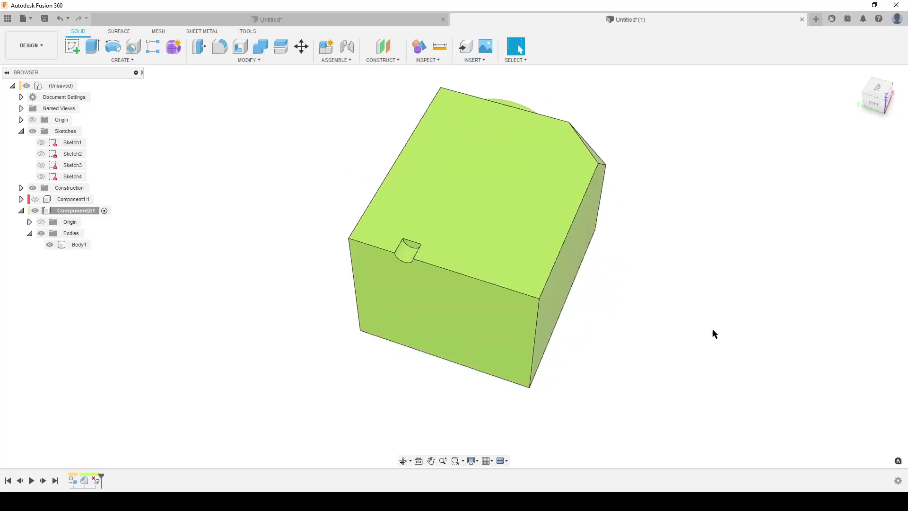
scroll(674, 321, up, 1)
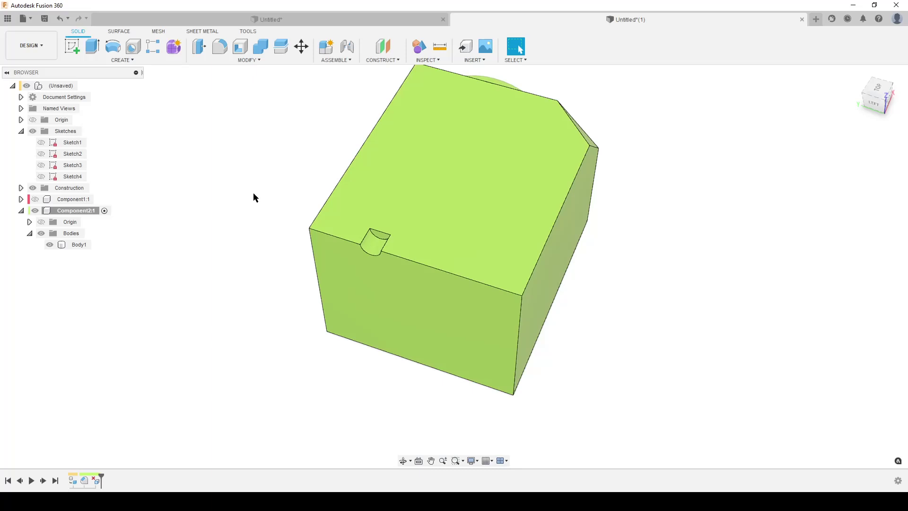
shift+middle_drag(615, 226, 405, 175)
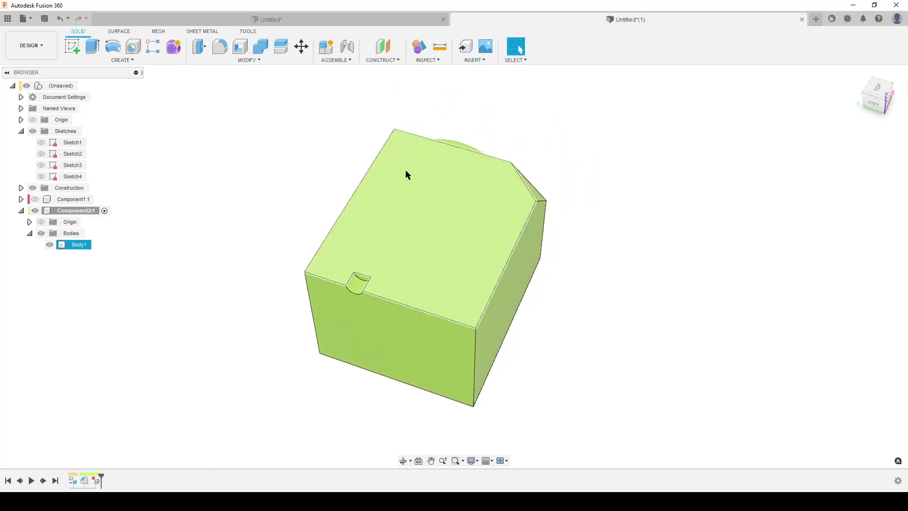
click(373, 61)
click(388, 91)
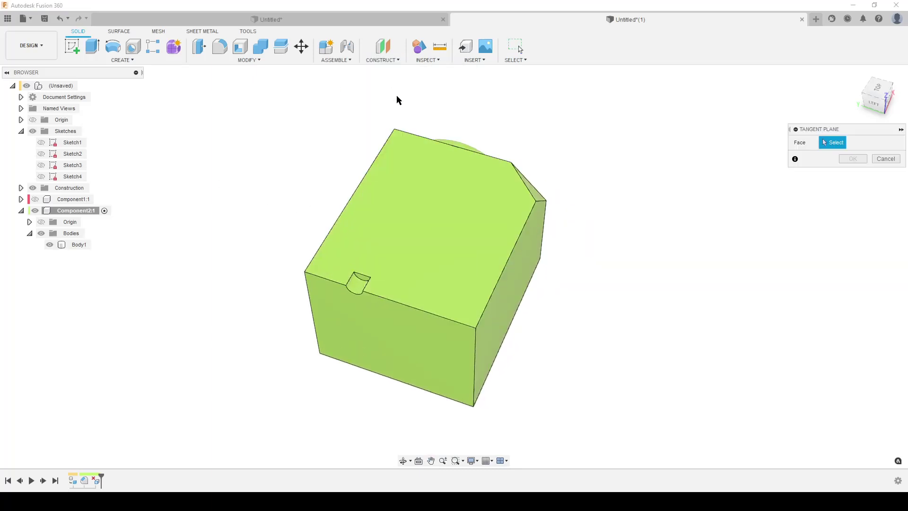
click(885, 159)
Create a midplane between the box's right and front side faces and inspect it
click(374, 59)
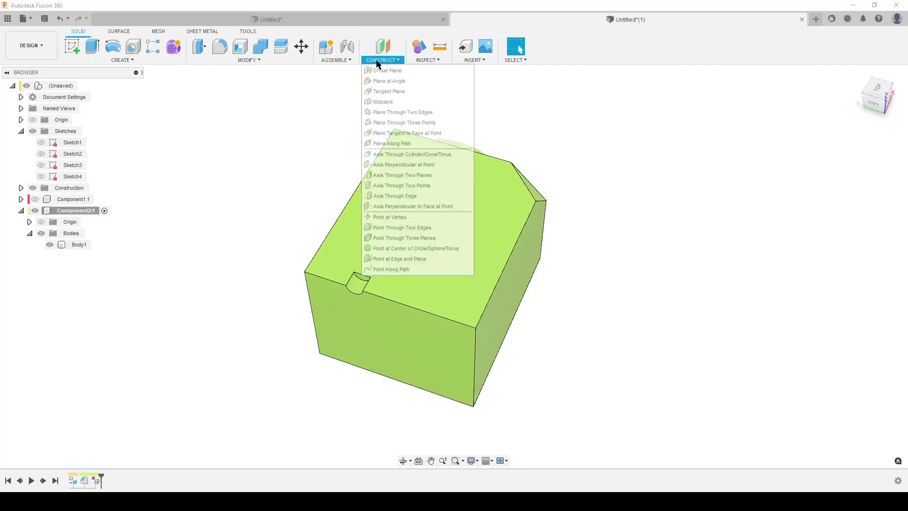
click(389, 102)
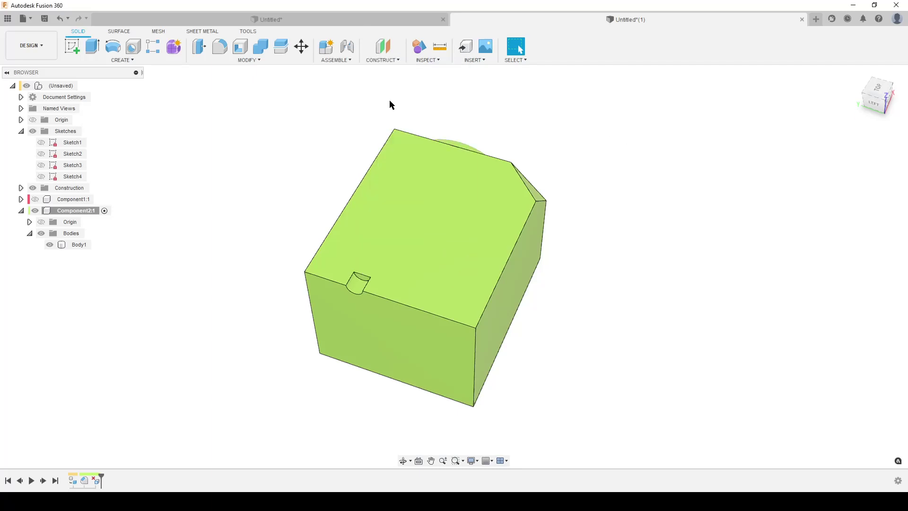
click(480, 349)
click(454, 345)
click(852, 159)
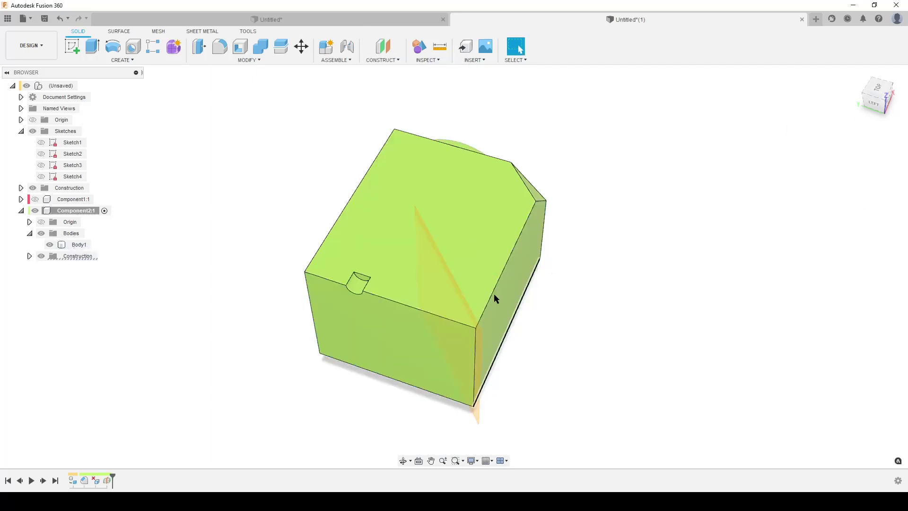
shift+middle_drag(494, 293, 462, 357)
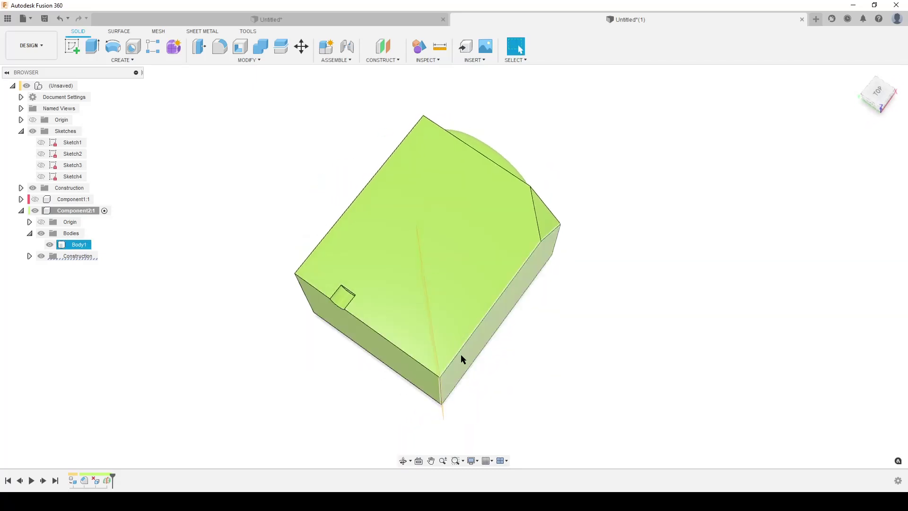
shift+middle_drag(507, 395, 570, 364)
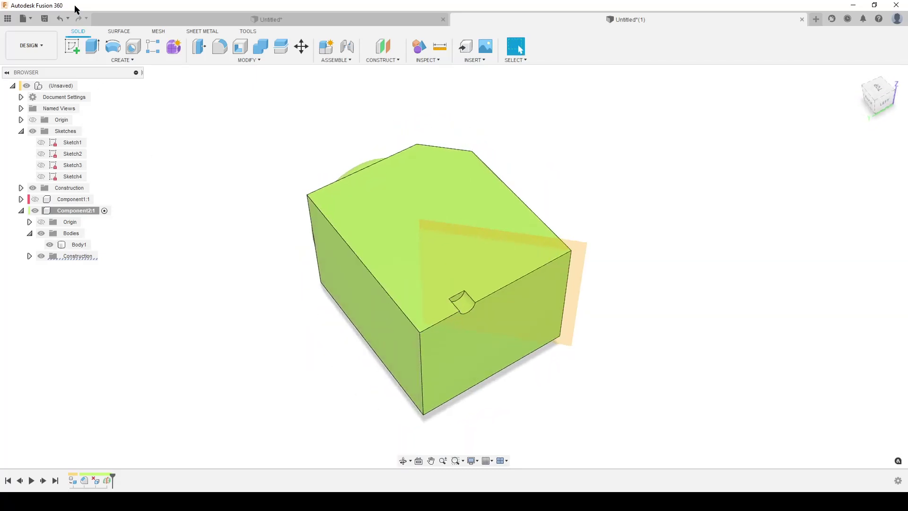
Start a sketch on the midplane and project the box's right and top edges
click(73, 46)
shift+middle_drag(473, 269, 581, 251)
click(584, 254)
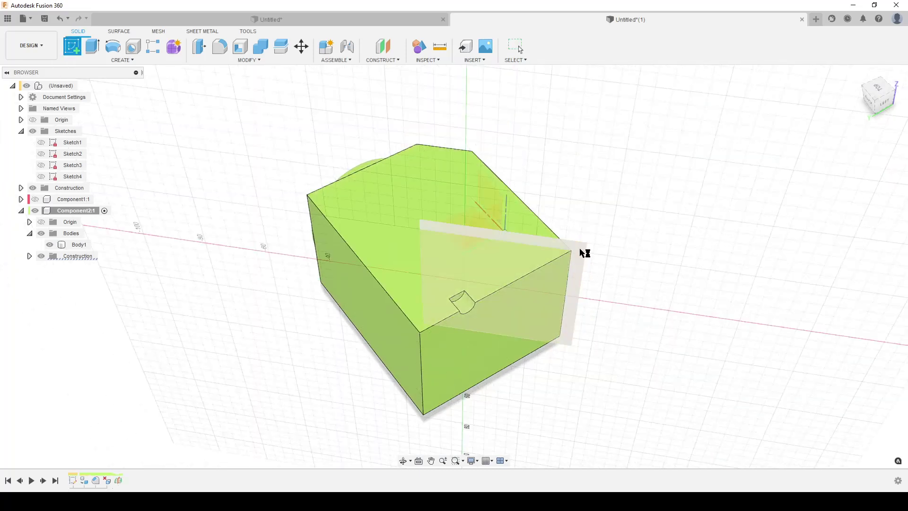
key(p)
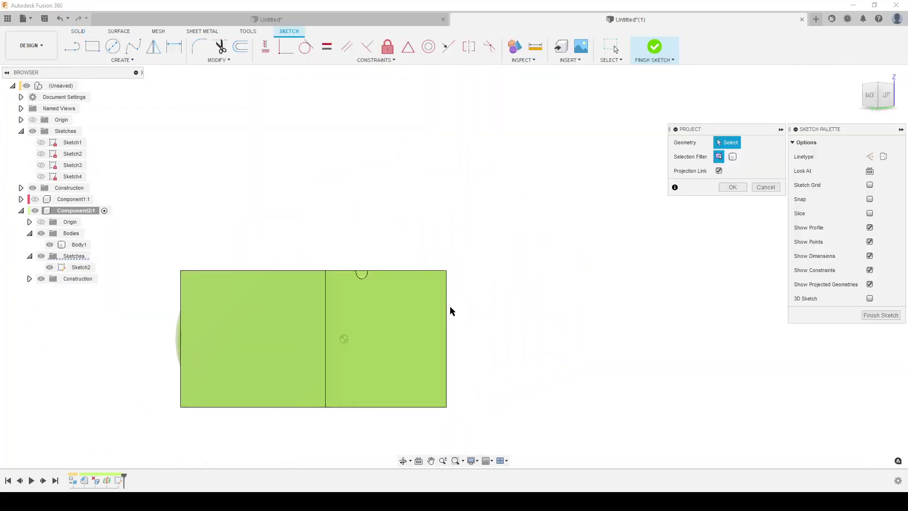
click(448, 304)
click(427, 272)
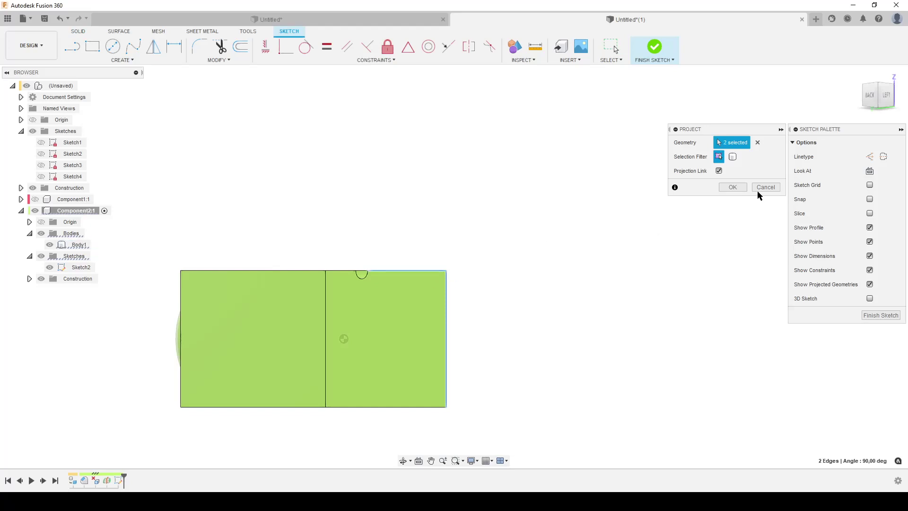
click(732, 187)
Hide the green body and draw a line closing a corner triangle against the projected edges
click(49, 245)
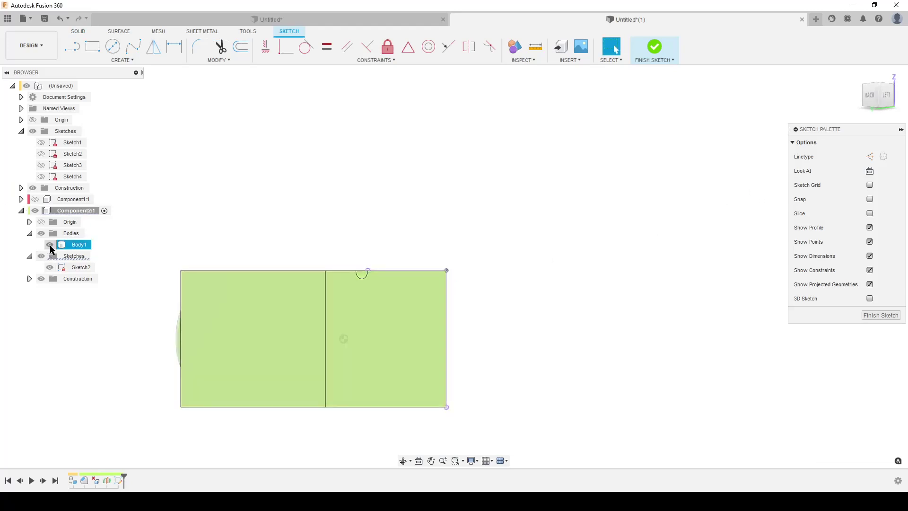
middle_drag(506, 311, 529, 245)
scroll(513, 260, up, 5)
key(l)
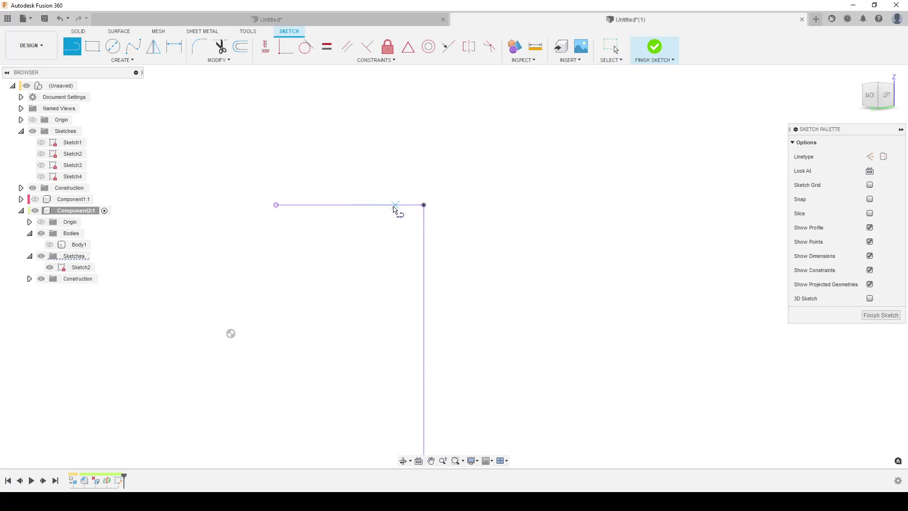
click(383, 205)
click(424, 257)
key(Escape)
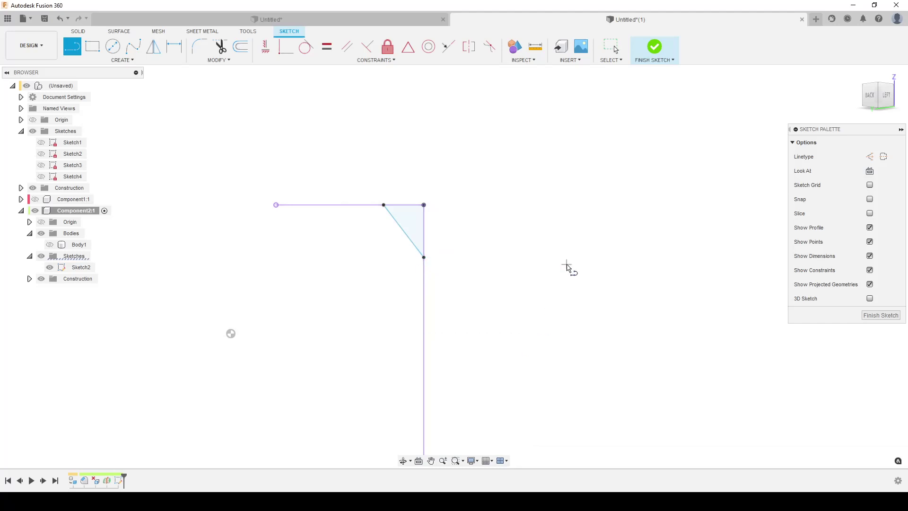
Dimension the triangle's vertical side with Chamfer_Corner (12.00) and slide its top point along the line
key(d)
click(423, 257)
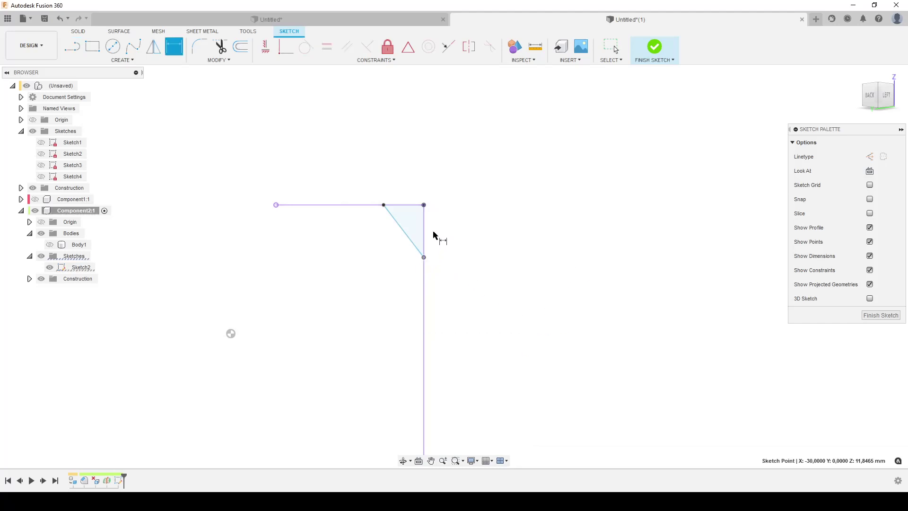
click(423, 204)
click(538, 230)
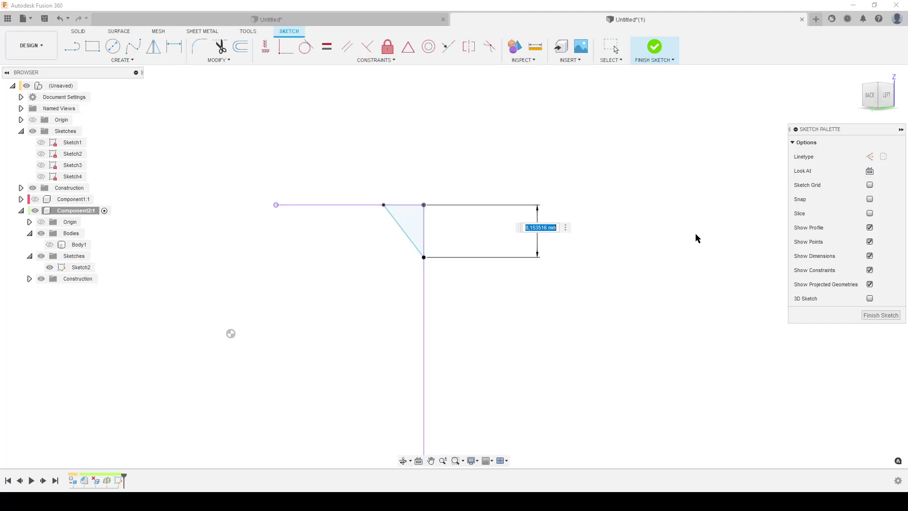
text(Chamf)
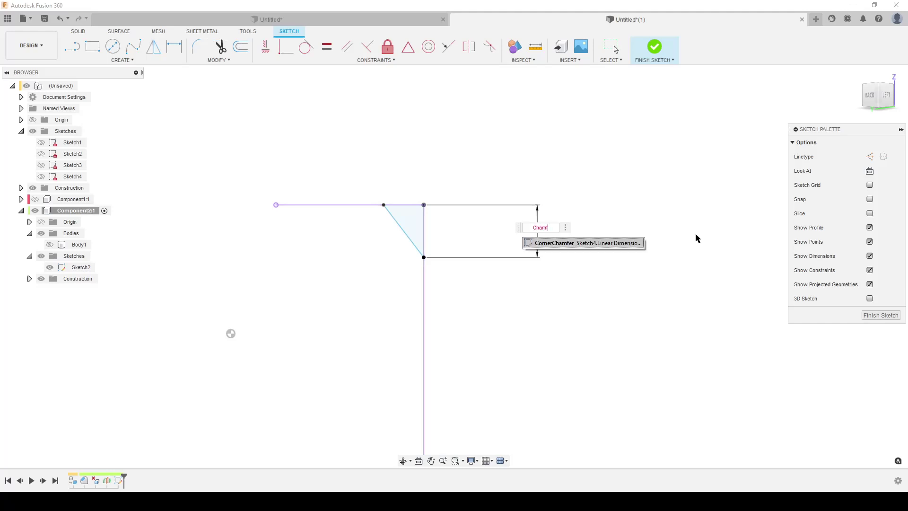
text(_Corner = 12)
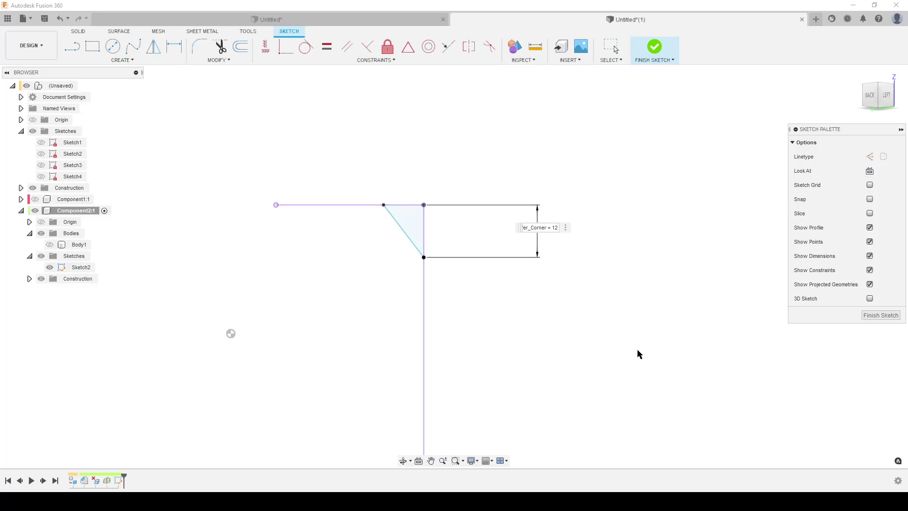
key(Return)
scroll(638, 354, up, 3)
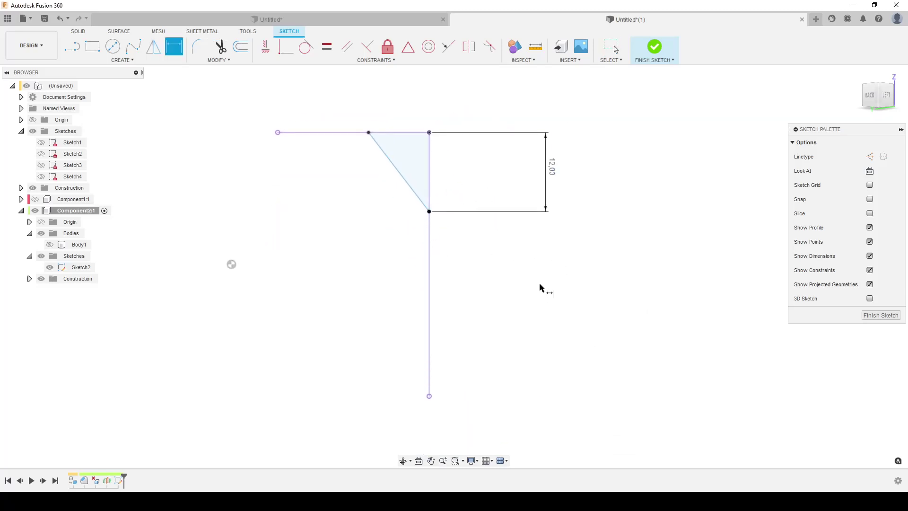
middle_drag(541, 288, 518, 319)
key(Escape)
scroll(505, 313, down, 2)
mouse_move(390, 204)
mouse_down()
mouse_move(354, 205)
mouse_move(399, 204)
mouse_up()
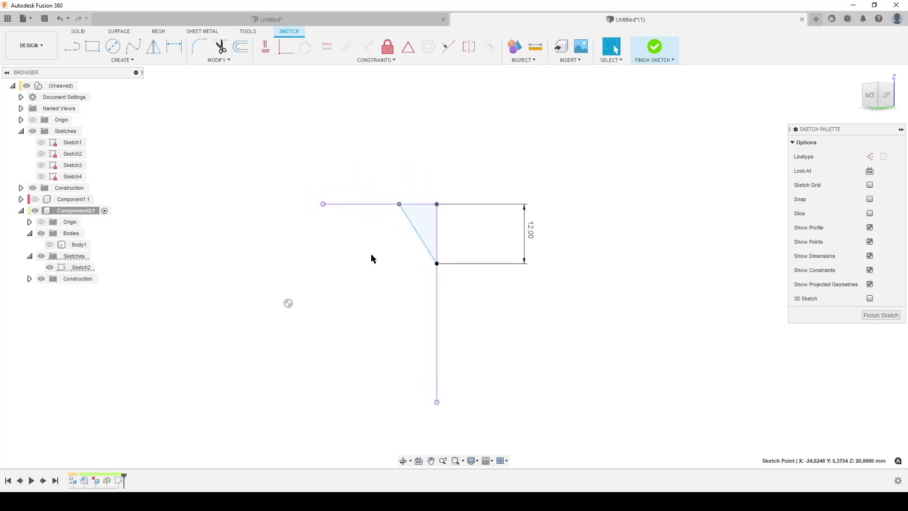
Draw a construction square polygon centred on the triangle's top point, its corner coincident with the triangle corner
click(120, 60)
mouse_move(125, 112)
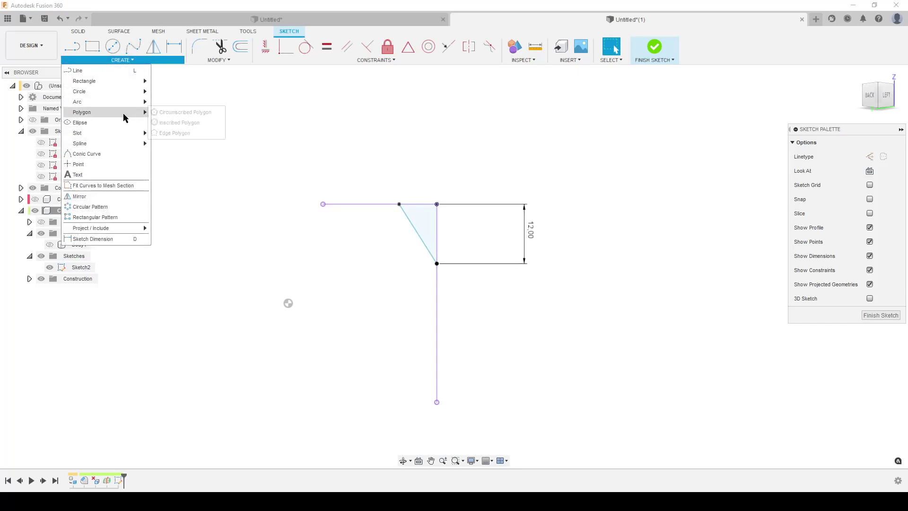
click(186, 112)
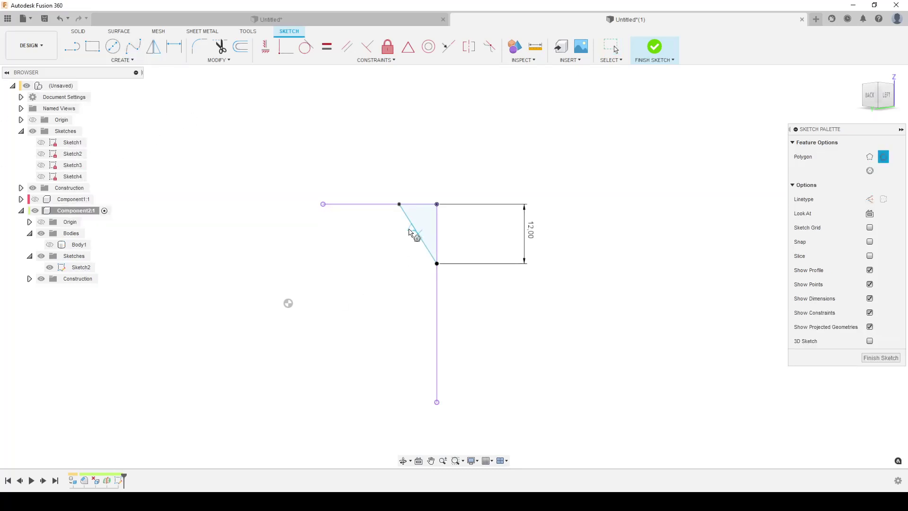
click(399, 205)
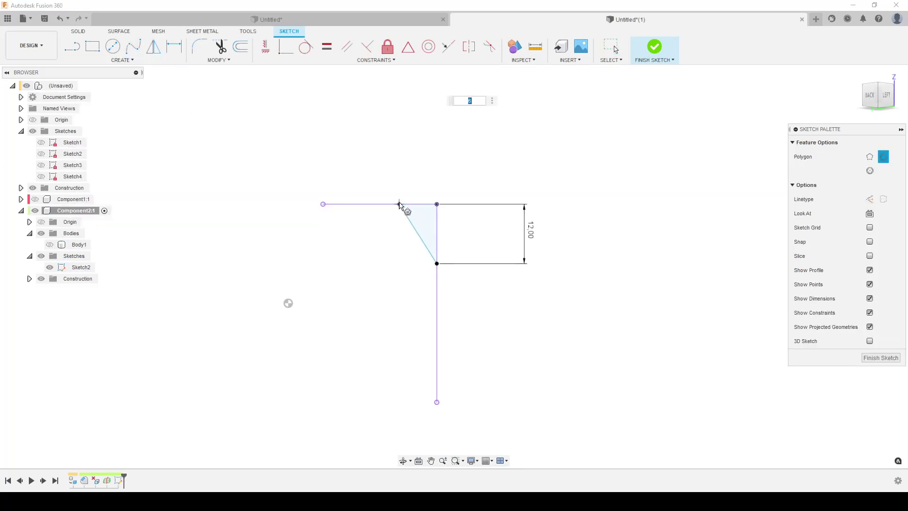
click(869, 199)
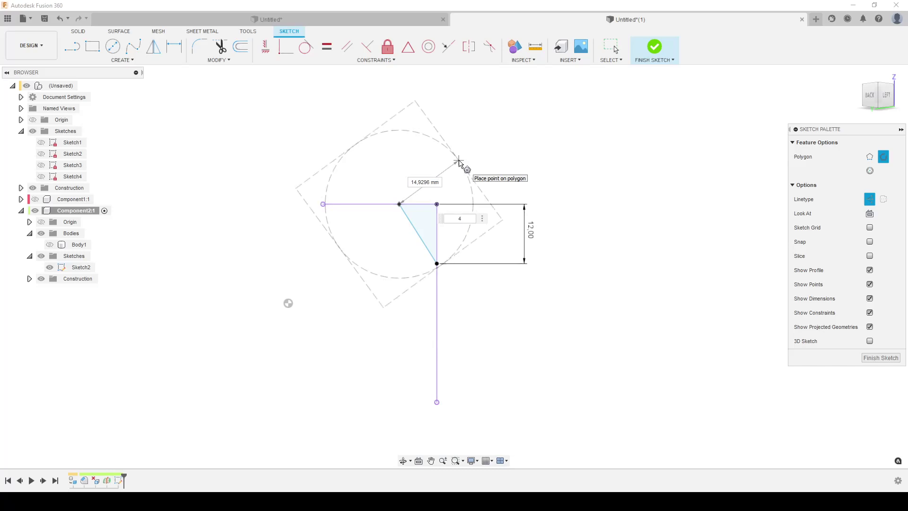
click(458, 163)
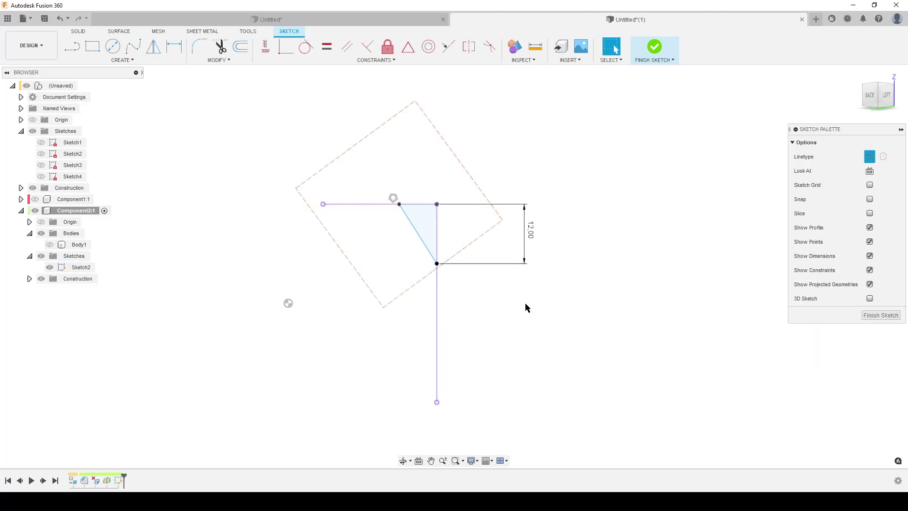
mouse_move(500, 221)
mouse_down()
mouse_move(441, 179)
mouse_move(463, 188)
mouse_move(476, 217)
mouse_up()
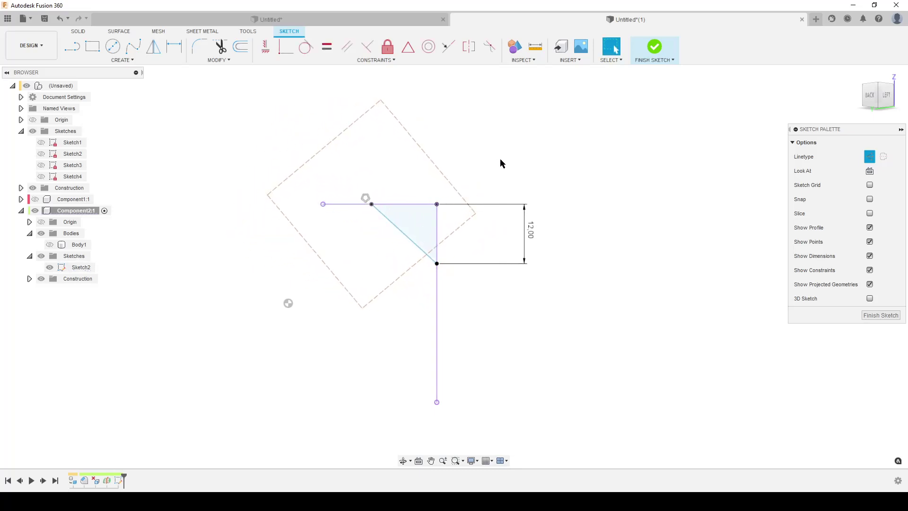
click(285, 47)
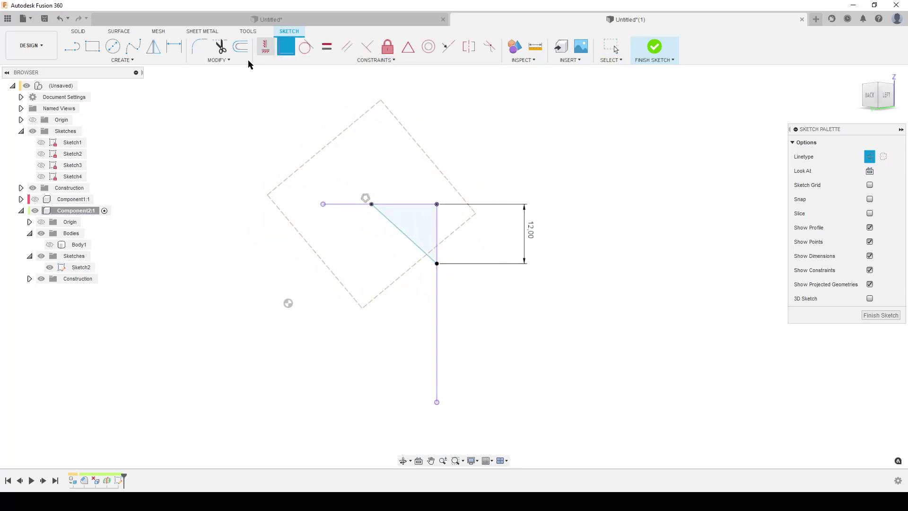
click(476, 215)
click(437, 204)
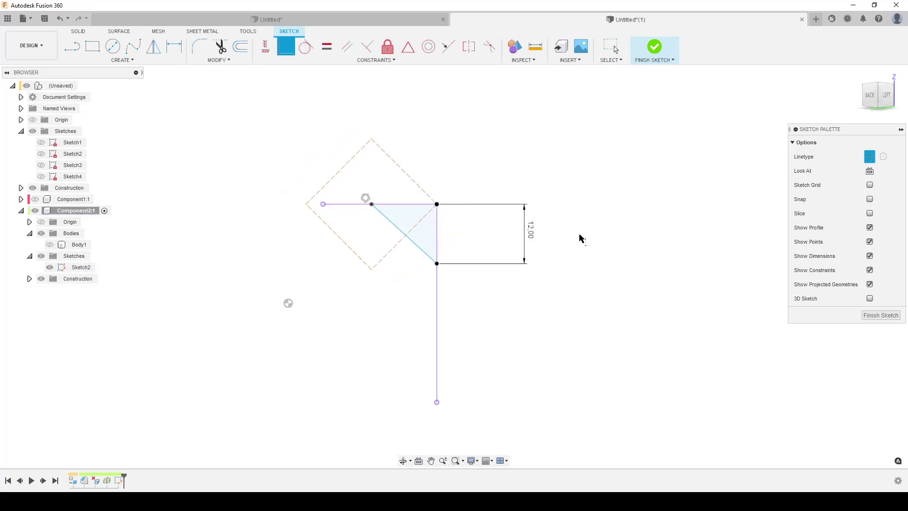
Add an aligned dimension on the square's top edge set to Chamfer_Corner (12.00)
key(d)
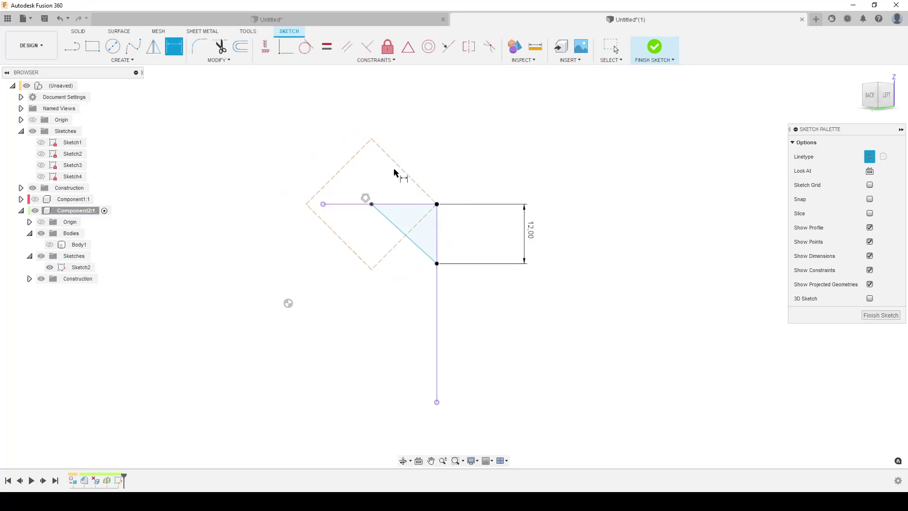
click(402, 170)
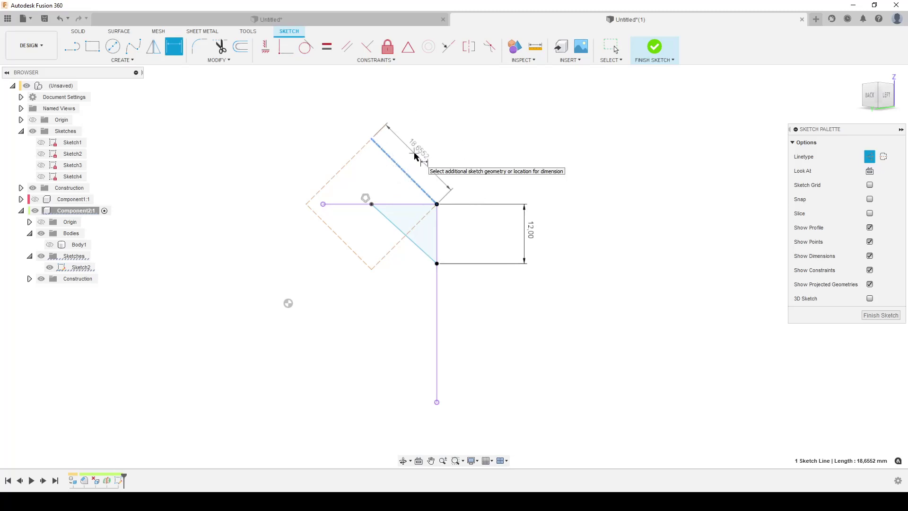
right_click(415, 156)
click(401, 211)
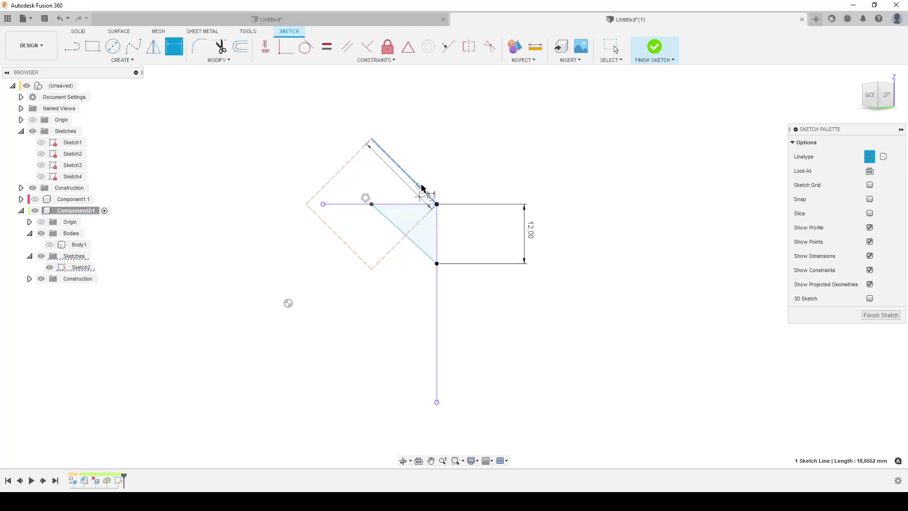
click(447, 136)
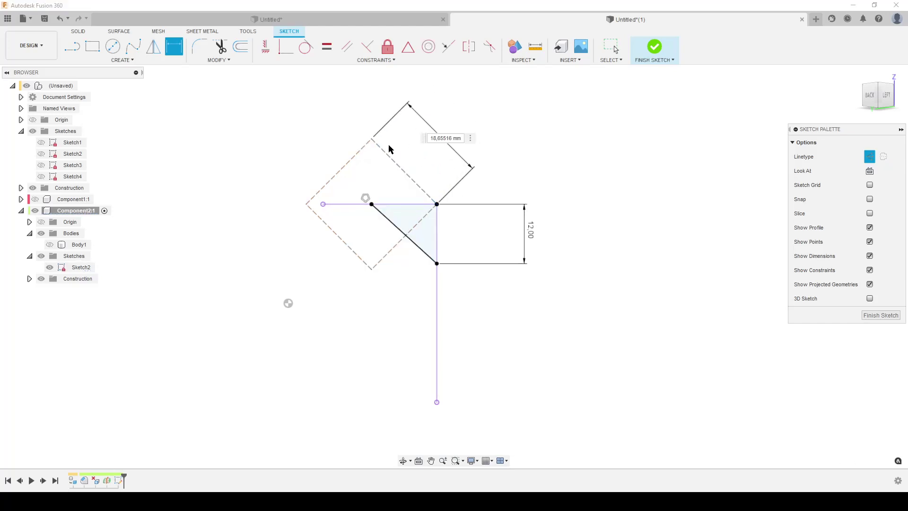
key(ctrl+v)
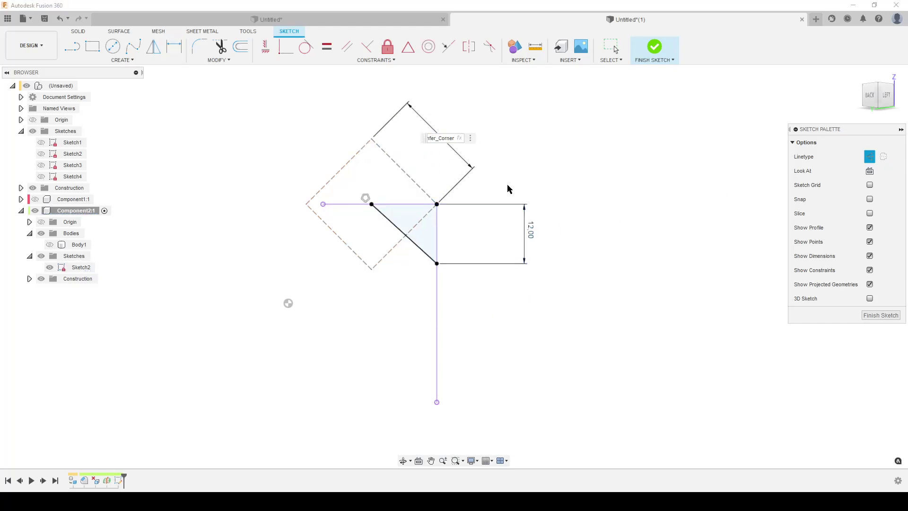
key(Return)
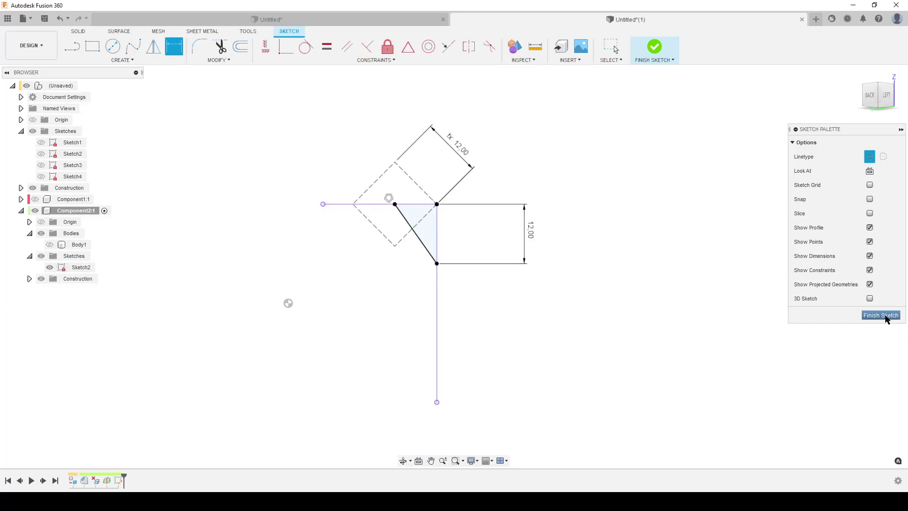
Finish the sketch and show the green box body again
click(884, 315)
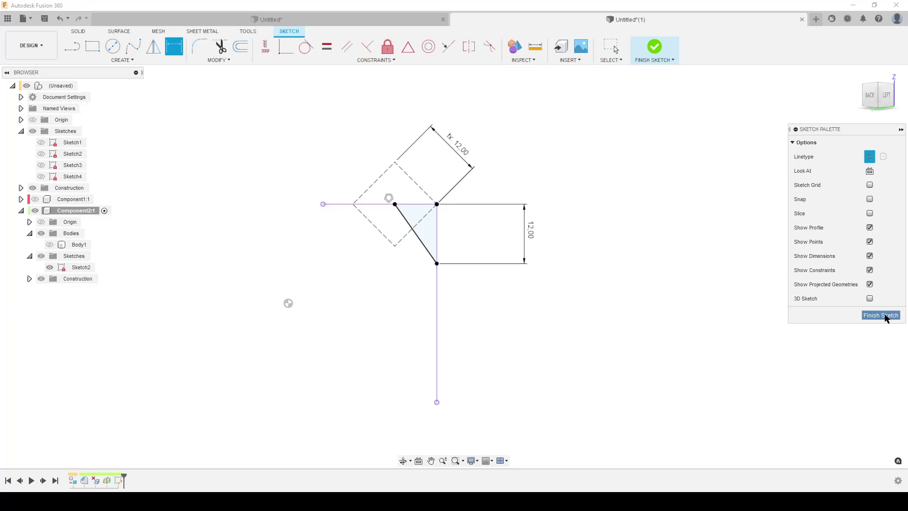
click(50, 244)
shift+middle_drag(648, 336, 618, 318)
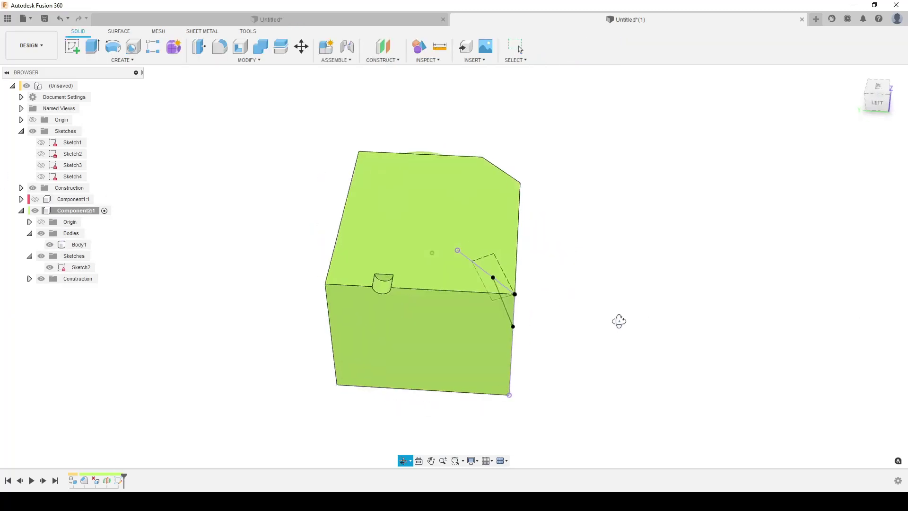
Extrude-cut the triangle profile symmetrically with distance Chamfer_Corner
key(e)
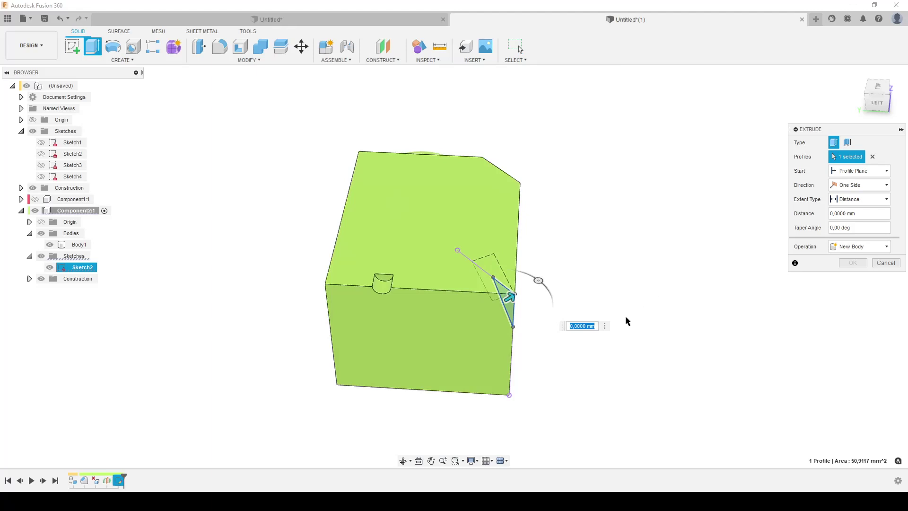
click(869, 185)
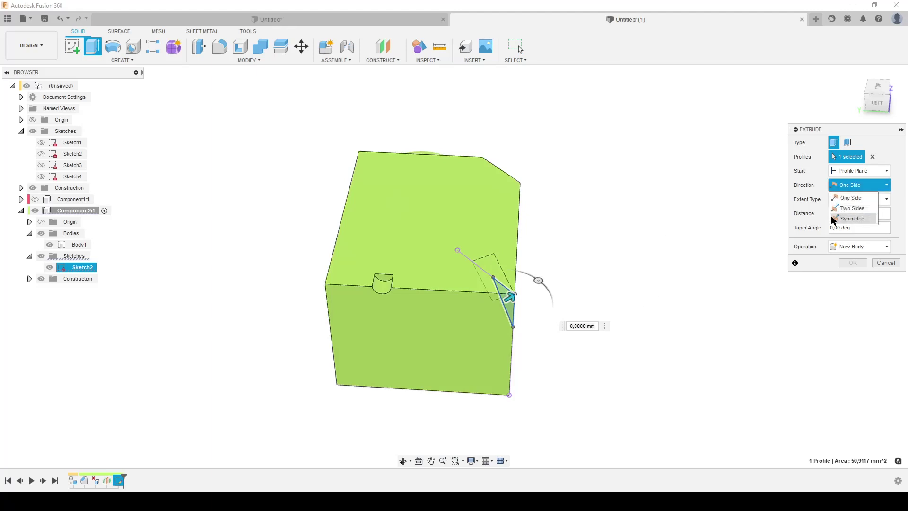
click(851, 218)
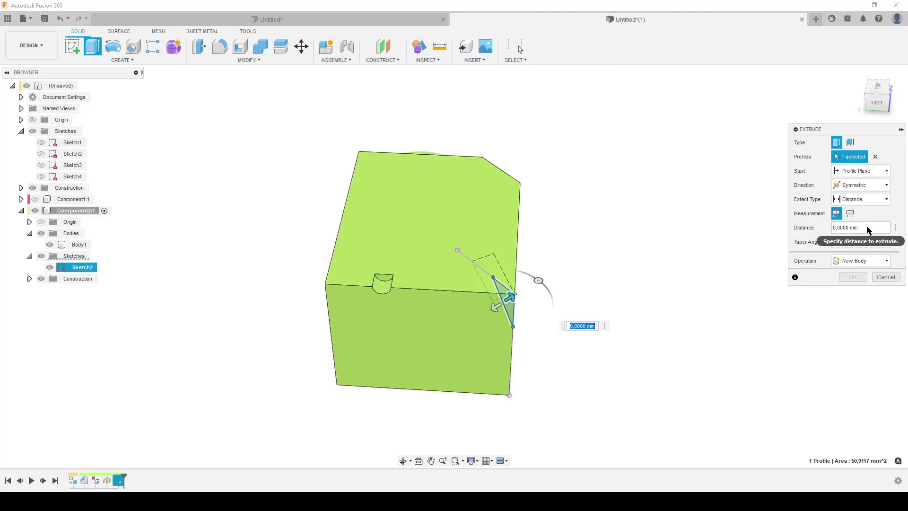
click(848, 227)
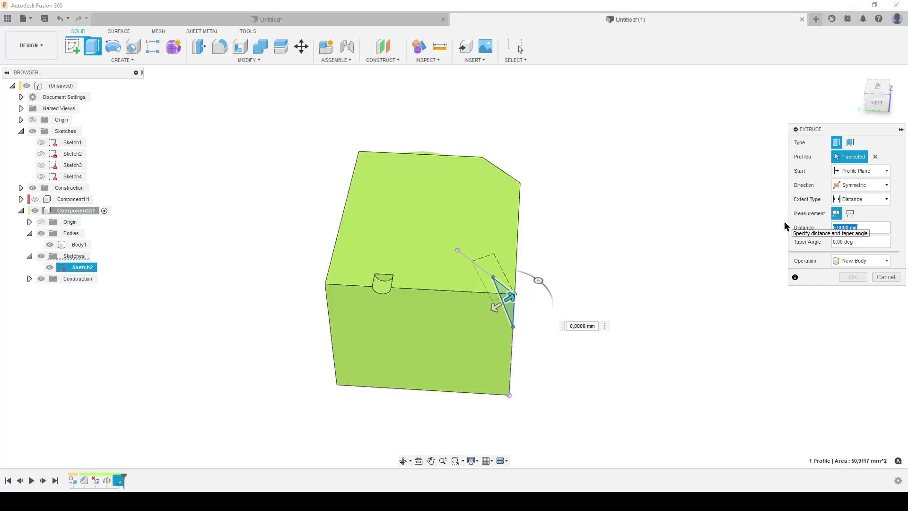
text(cha)
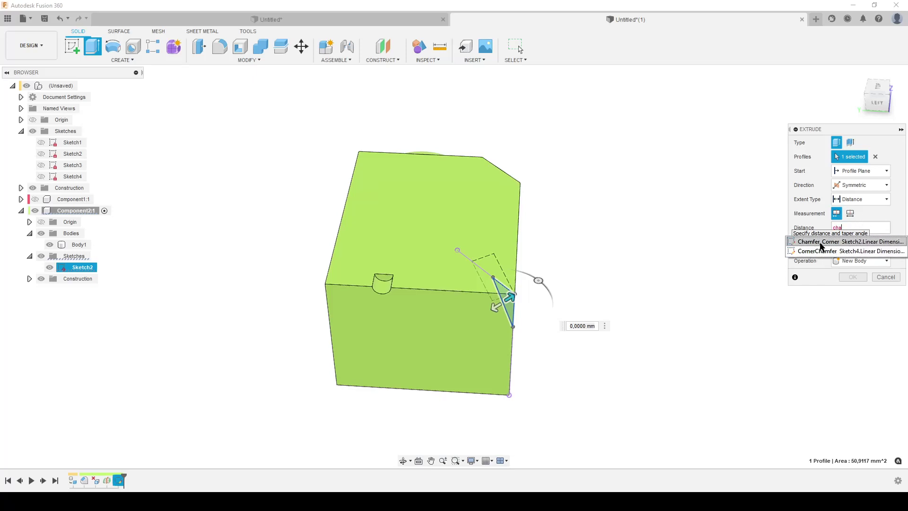
click(822, 242)
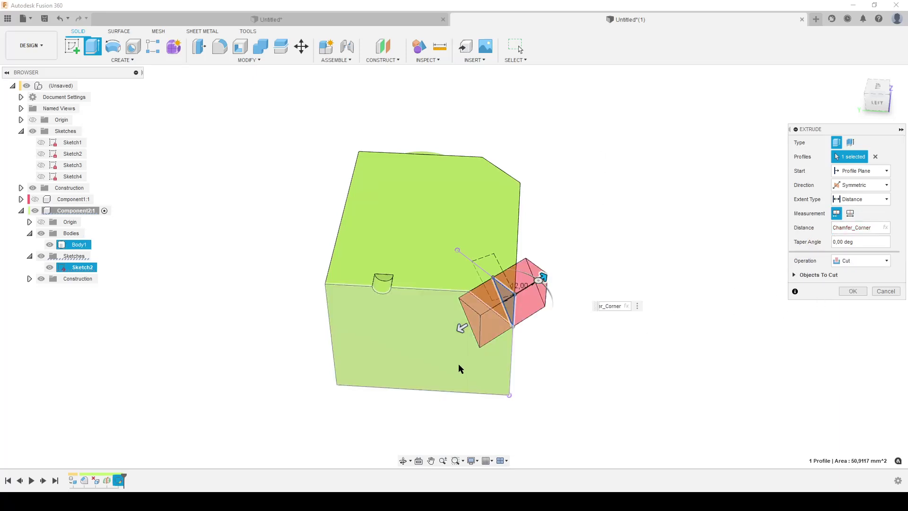
shift+middle_drag(570, 327, 555, 342)
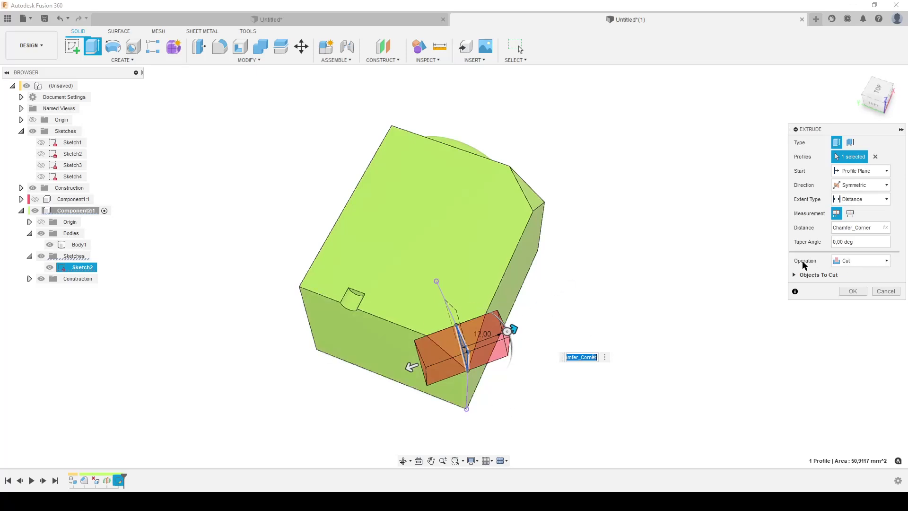
click(857, 291)
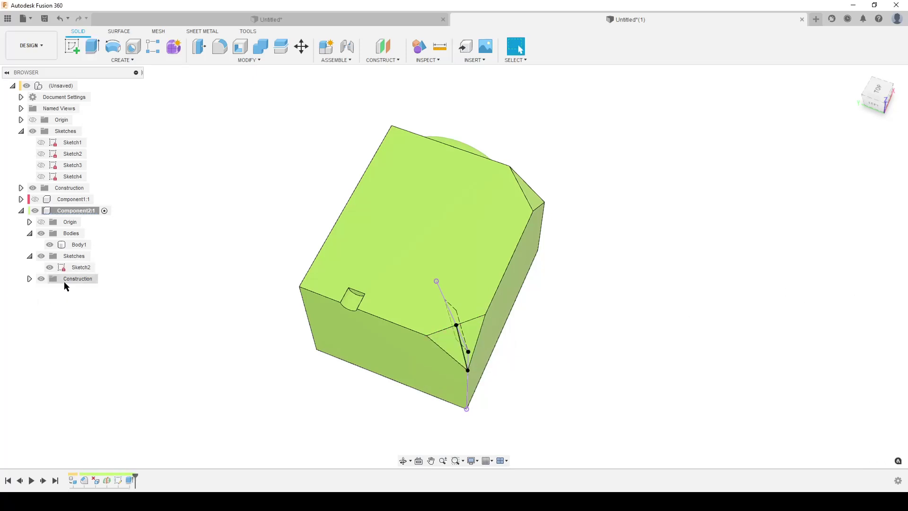
Hide Sketch2 and measure the box's front face and its top-left corner vertex
click(50, 267)
shift+middle_drag(290, 335, 214, 300)
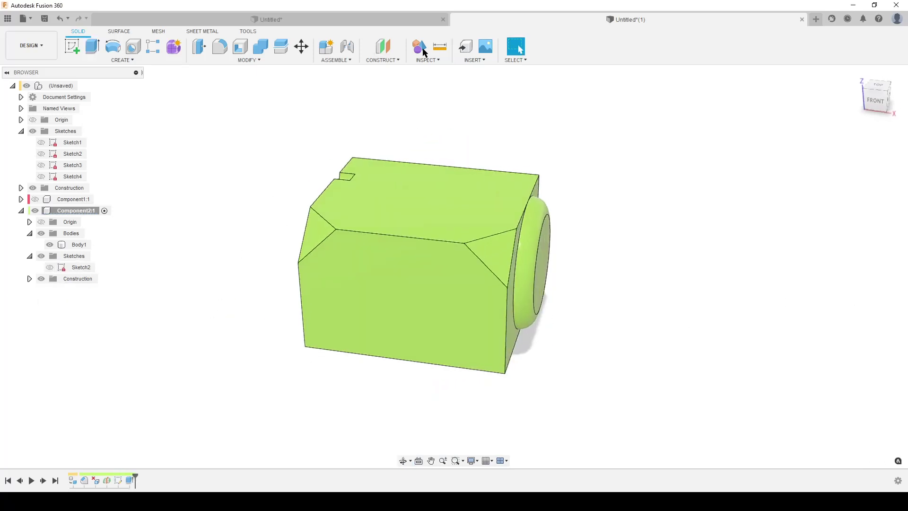
click(439, 46)
scroll(272, 324, up, 3)
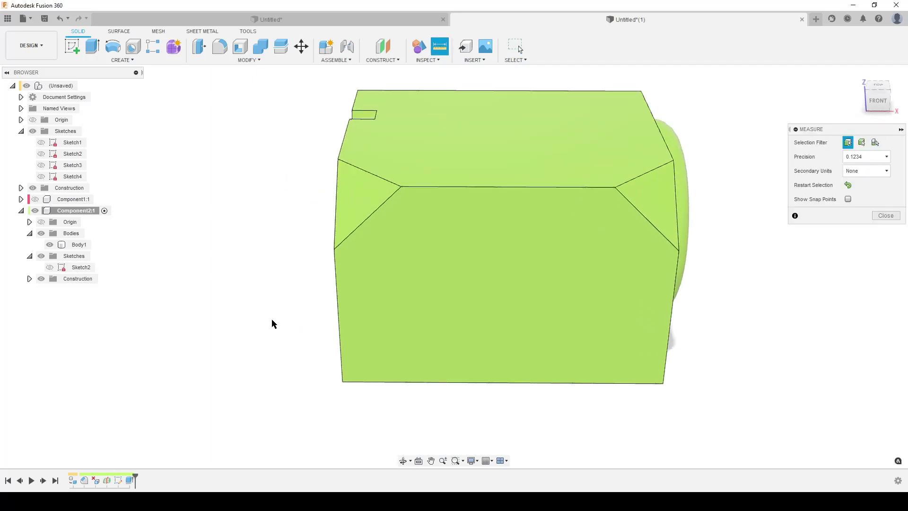
click(340, 250)
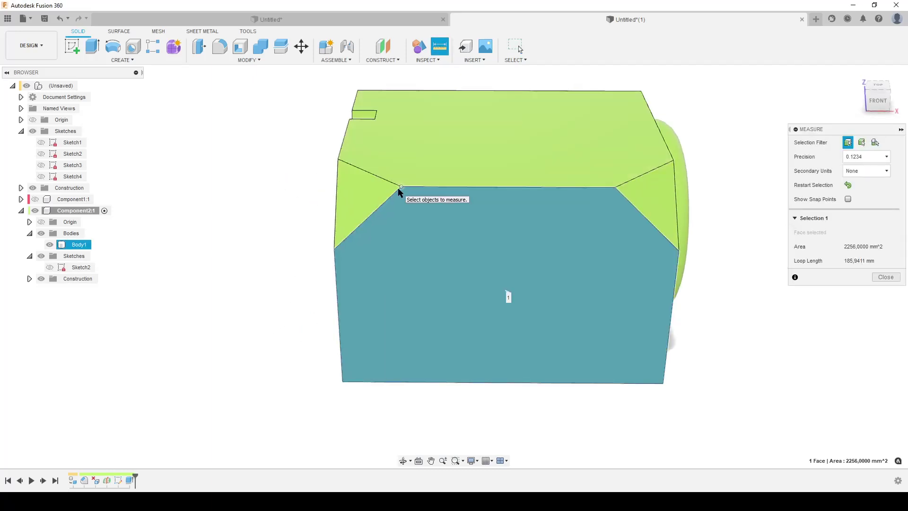
click(401, 187)
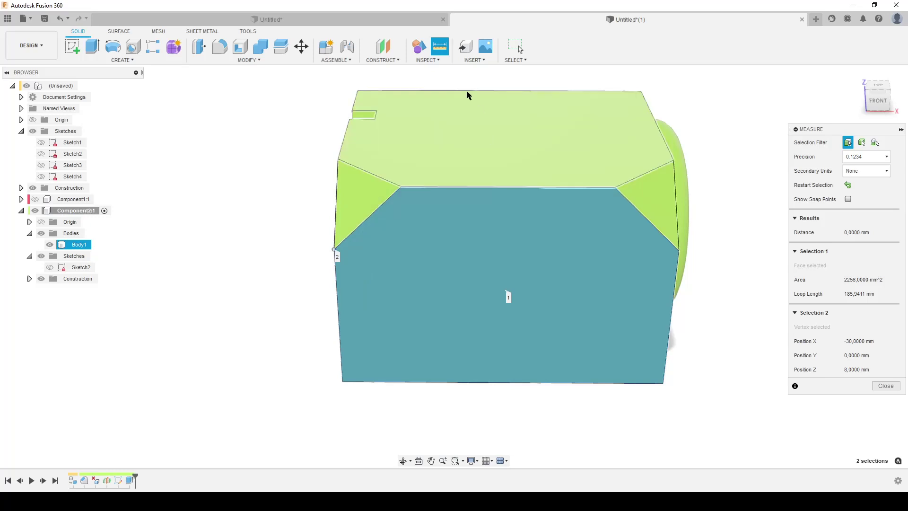
Measure the new facet's edge between its two vertices: 16.9706 mm
click(439, 46)
key(i)
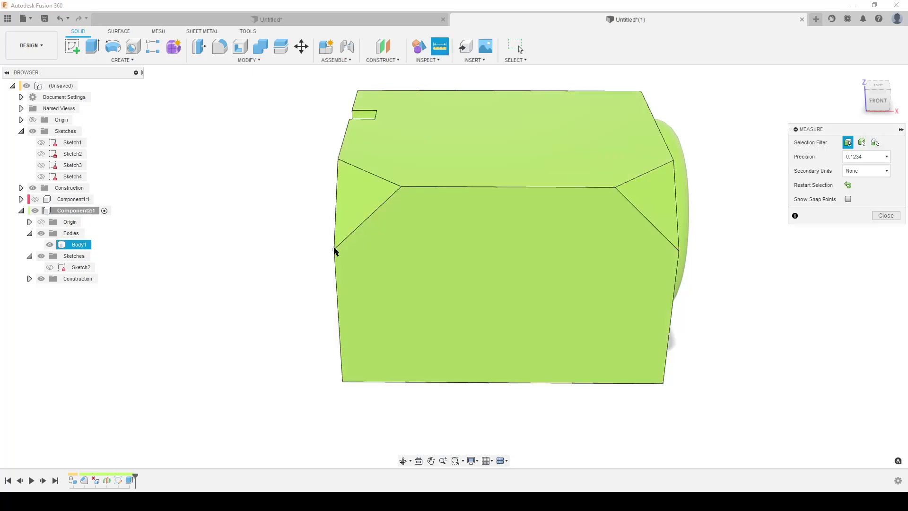
click(334, 249)
click(401, 187)
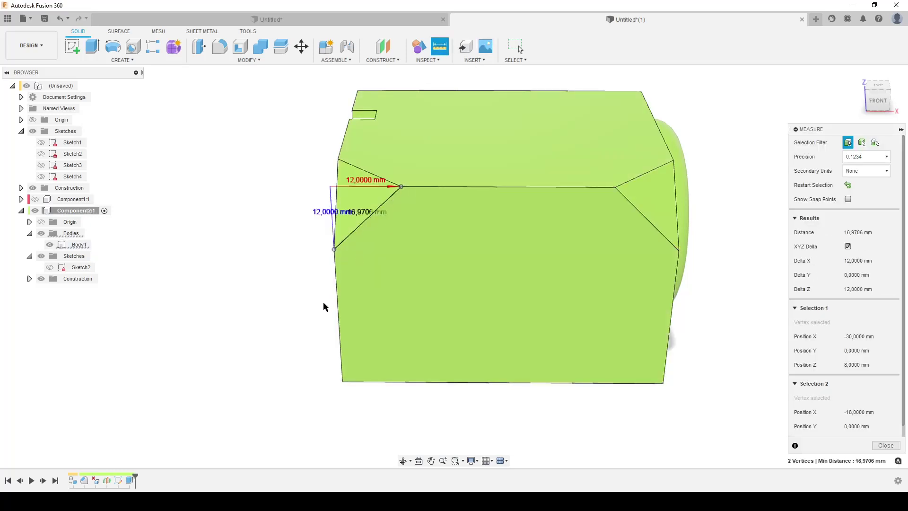
click(439, 46)
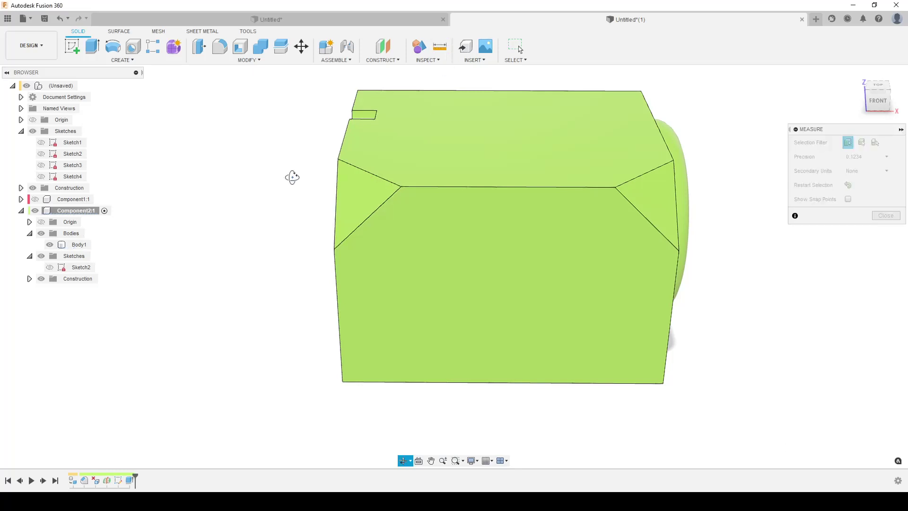
Measure the angle between the facet's diagonal and top edges: 60°
shift+middle_drag(292, 176, 379, 316)
click(431, 296)
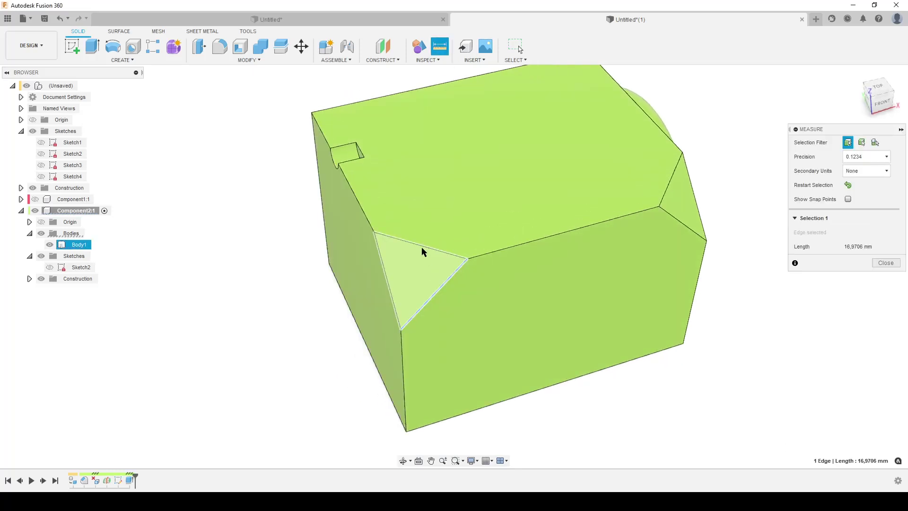
click(426, 247)
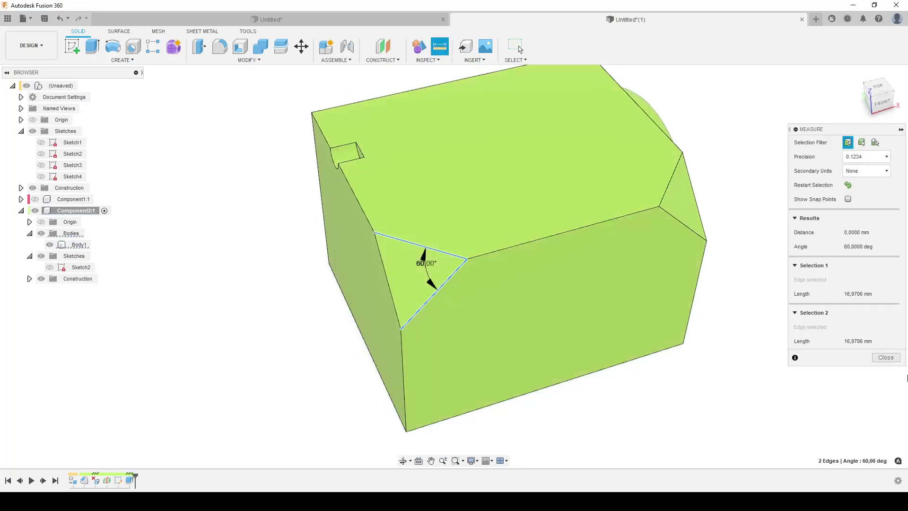
click(886, 357)
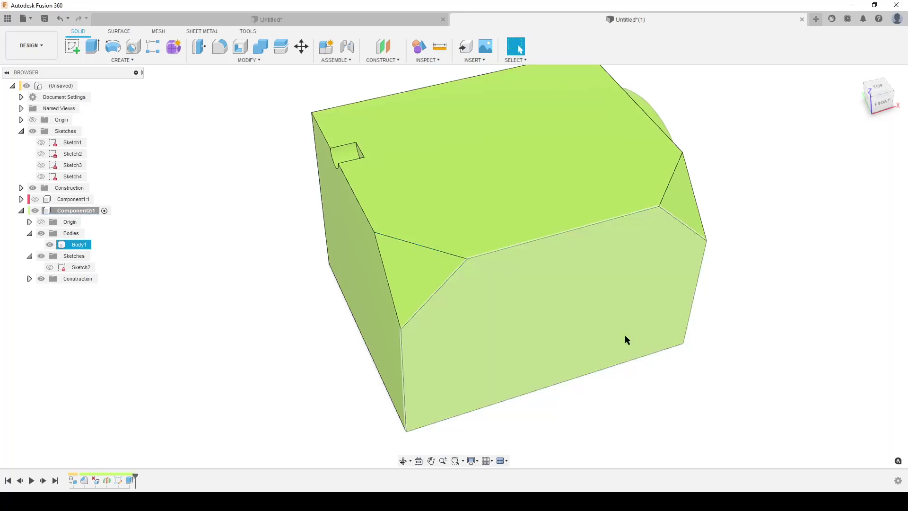
scroll(809, 367, down, 3)
shift+middle_drag(808, 367, 745, 347)
key(Escape)
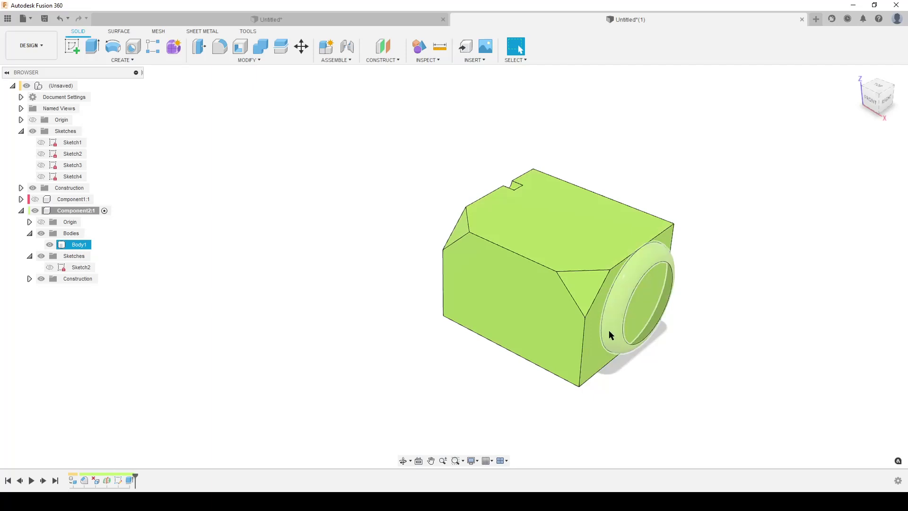
shift+middle_drag(622, 283, 530, 328)
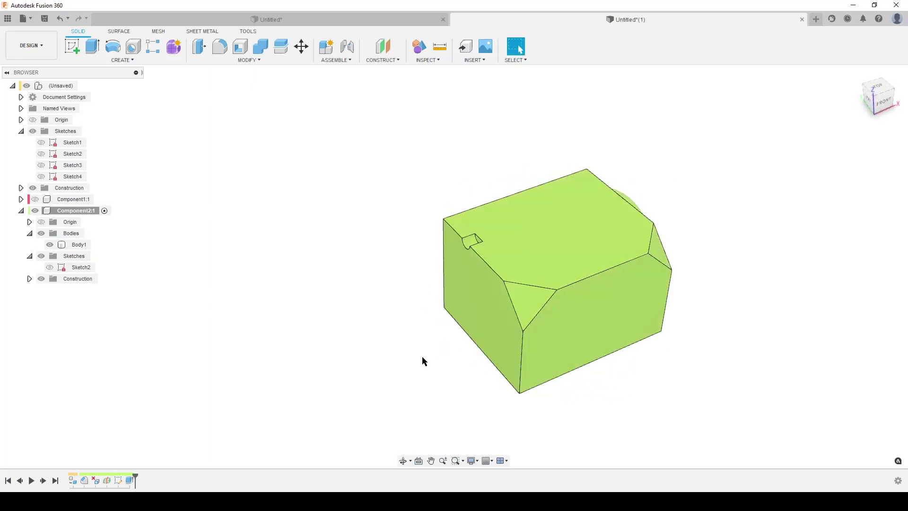
scroll(442, 349, up, 3)
middle_drag(441, 349, 429, 321)
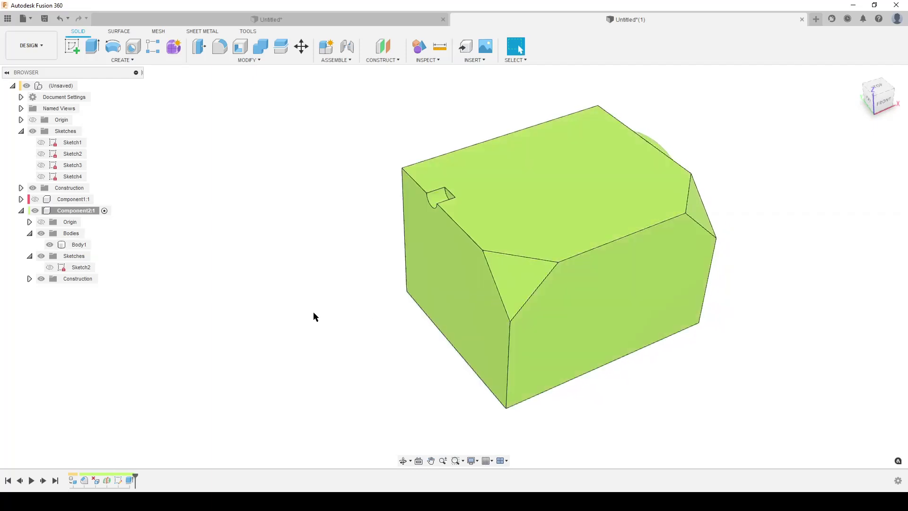